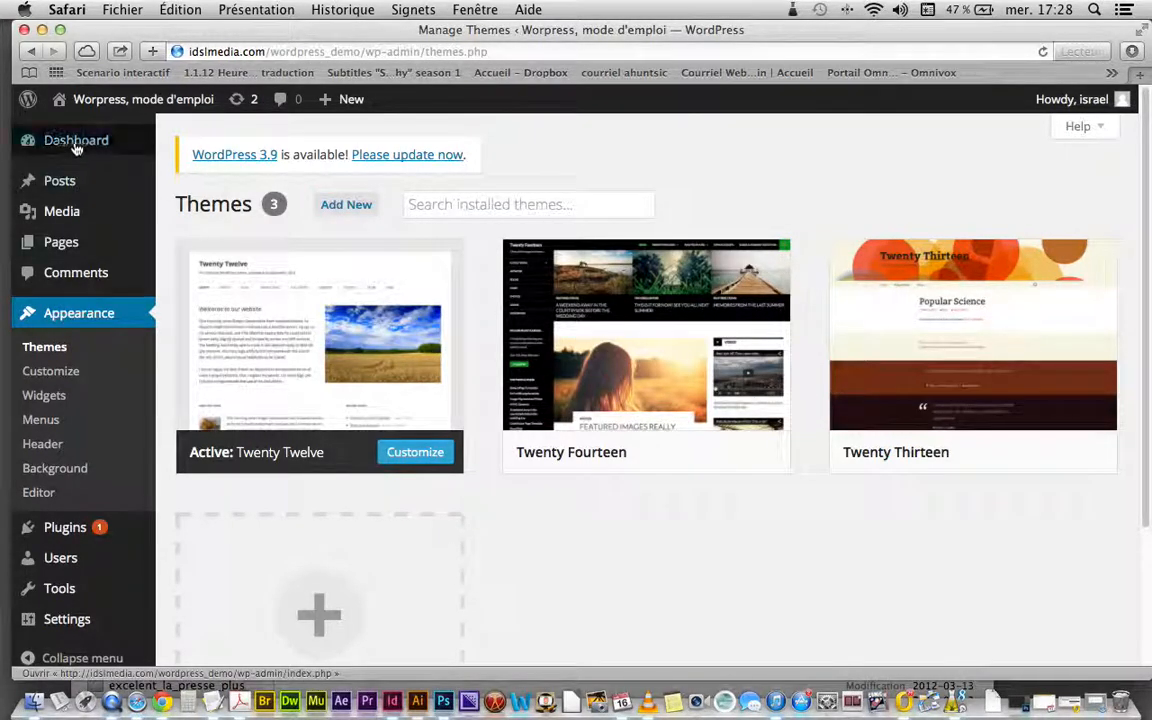
- Open the form for uploading a new theme in .zip format
mouse_move(87, 110)
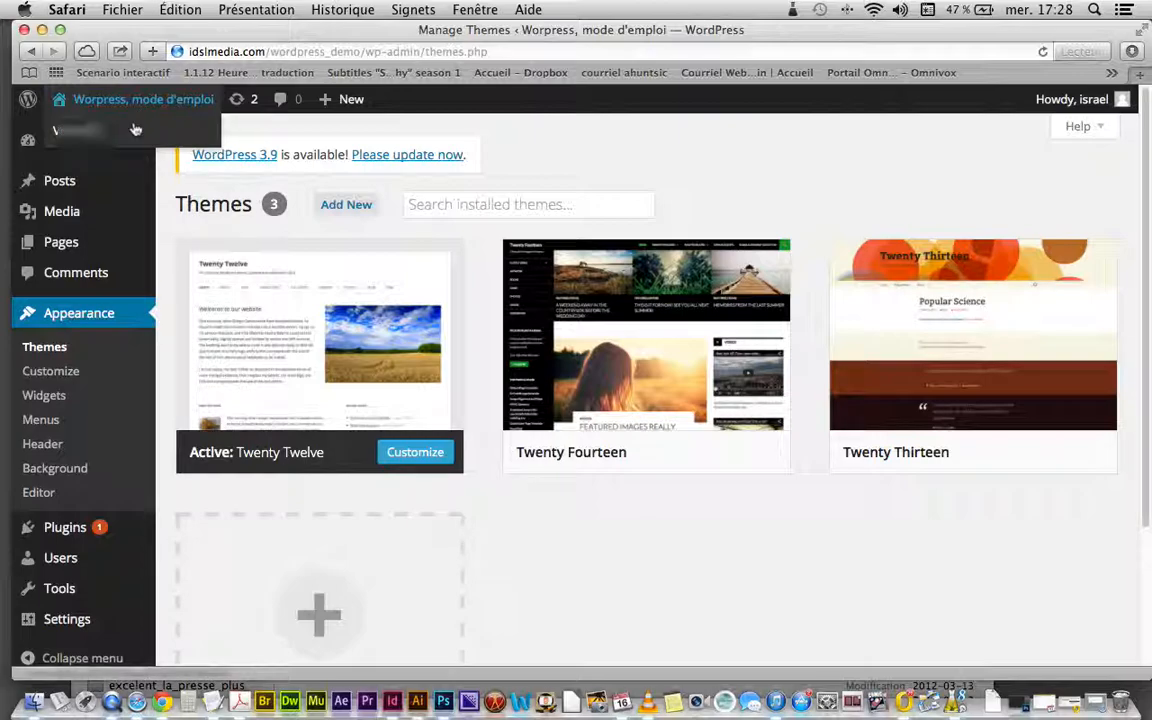
click(59, 347)
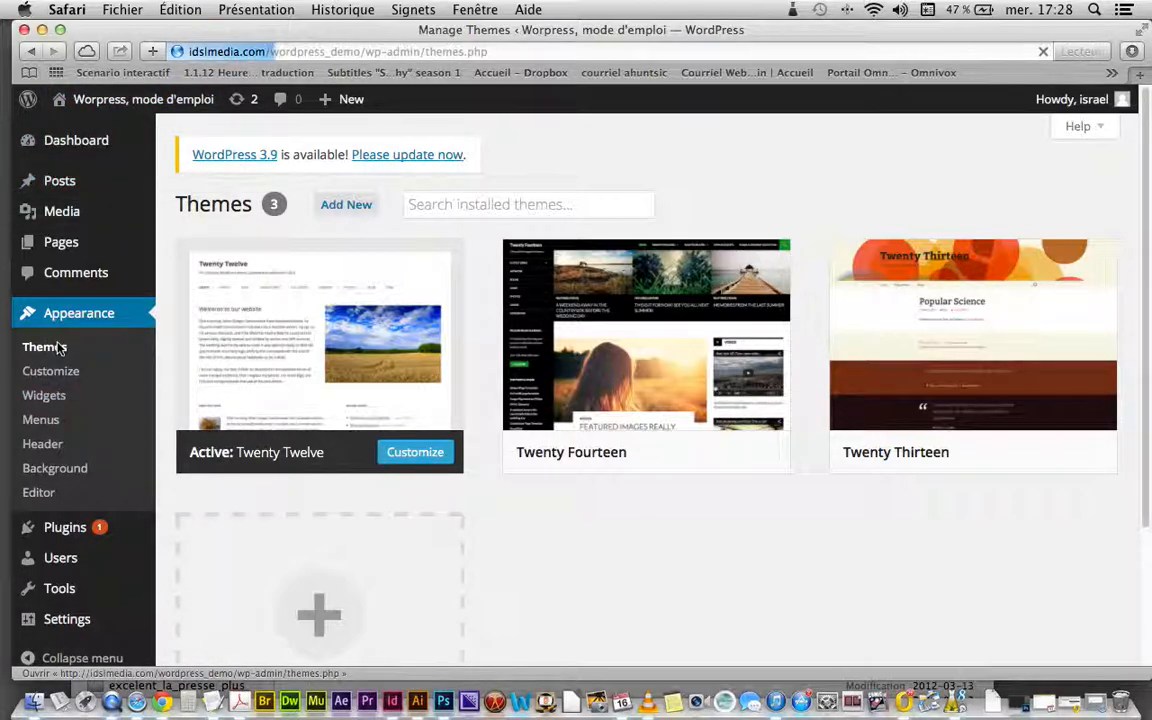
click(347, 207)
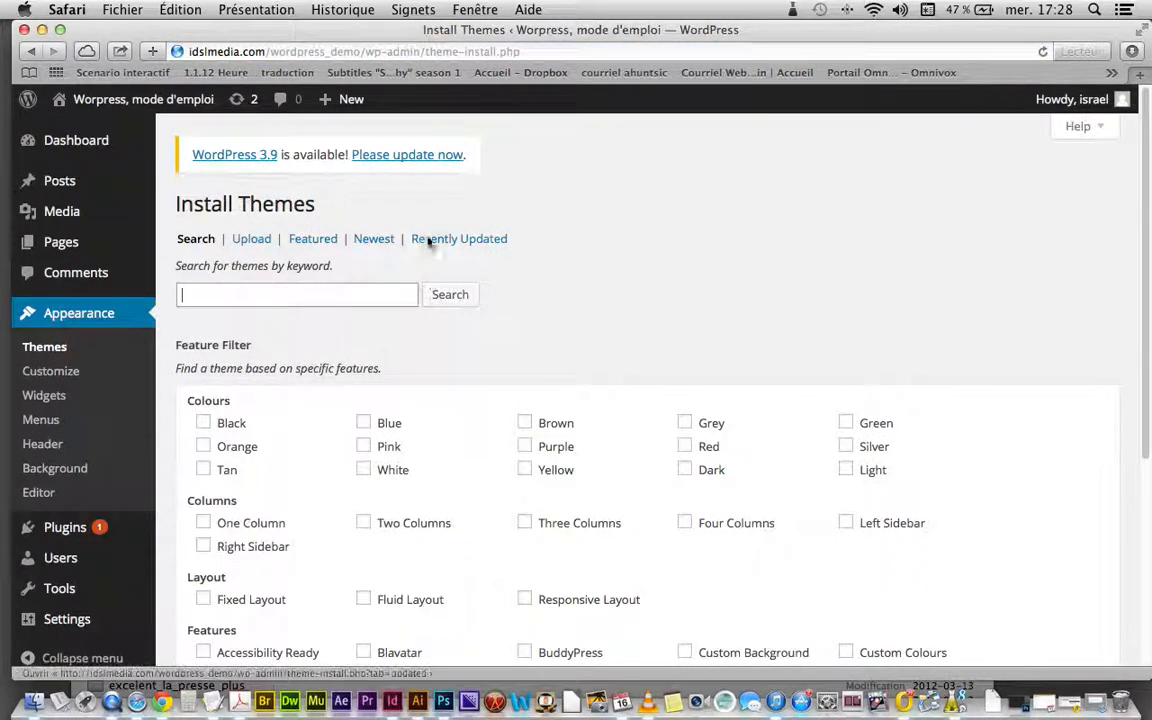
click(260, 244)
- Install the theme from theagency.zip in the desktop's worpress folder and activate it
click(232, 339)
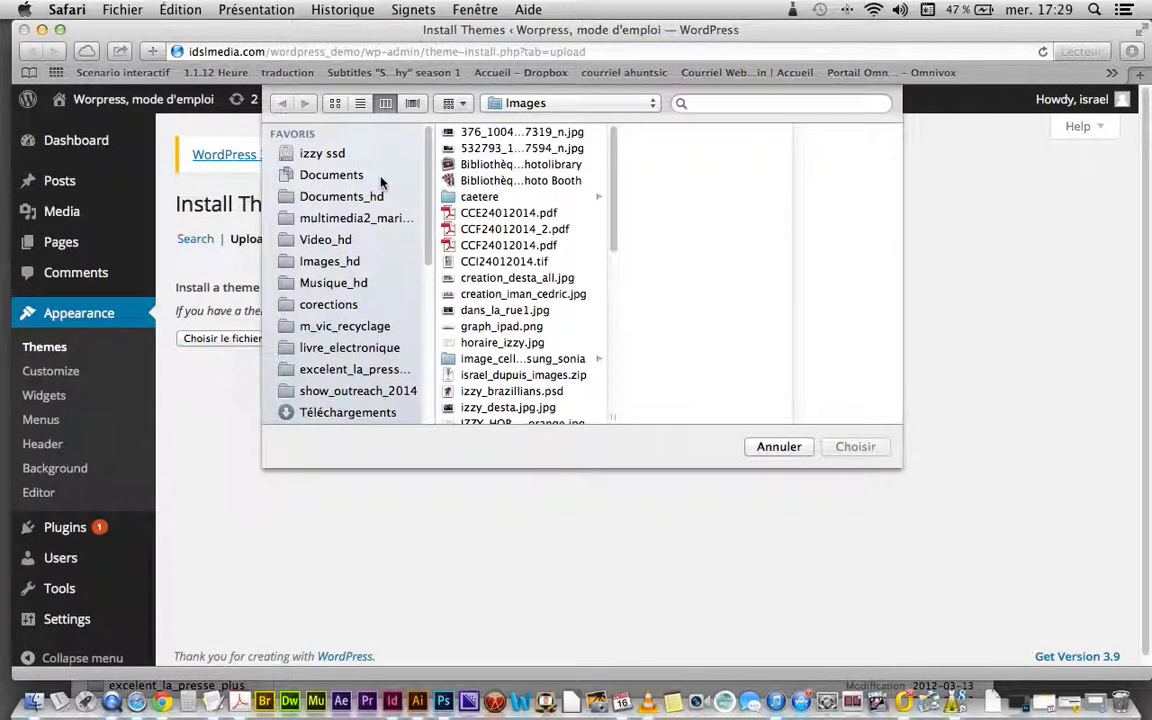
scroll(350, 230, down, 5)
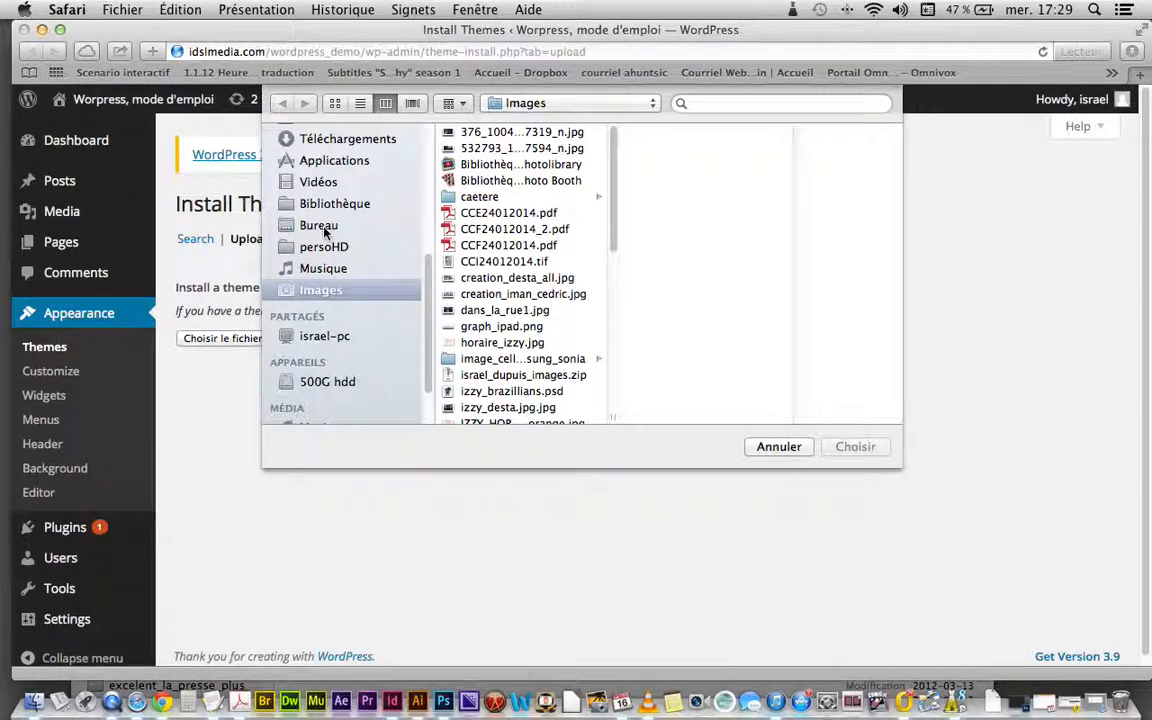
click(320, 226)
click(510, 152)
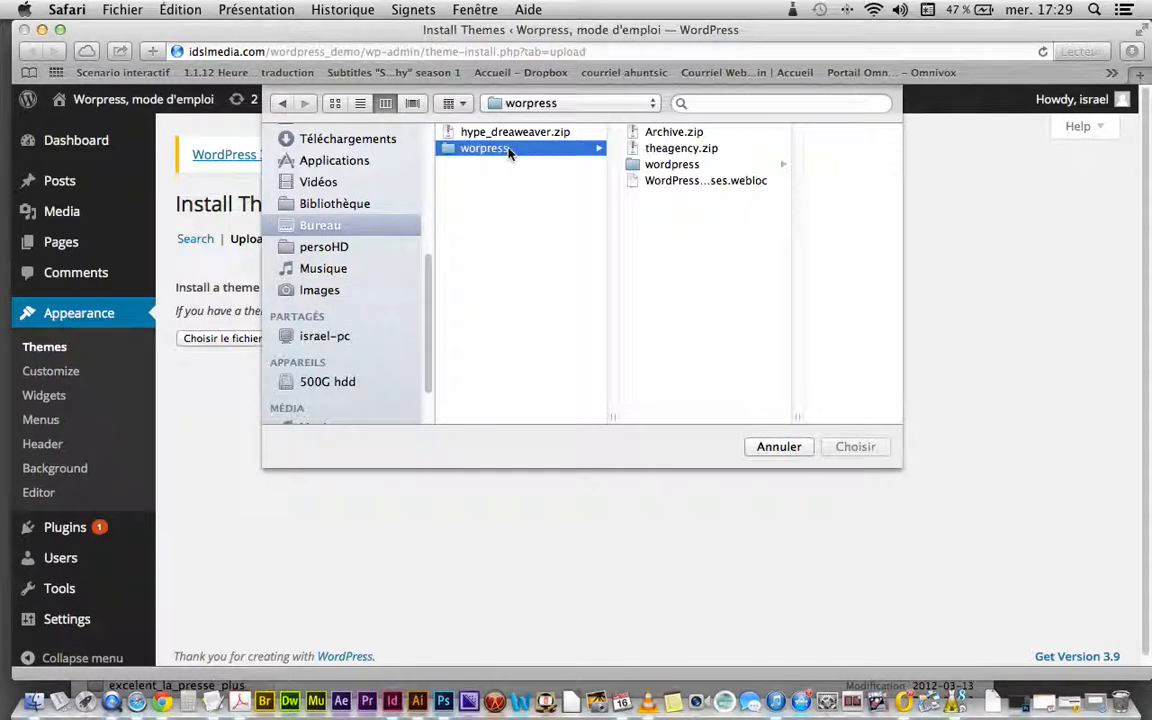
click(648, 150)
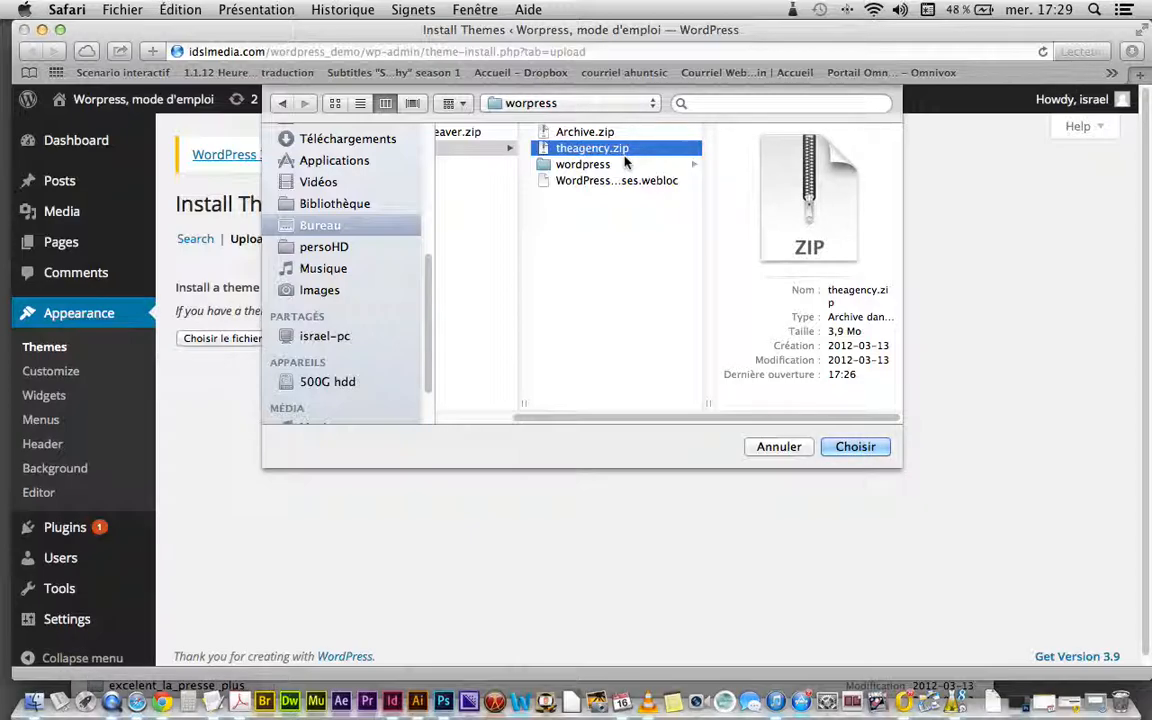
click(855, 447)
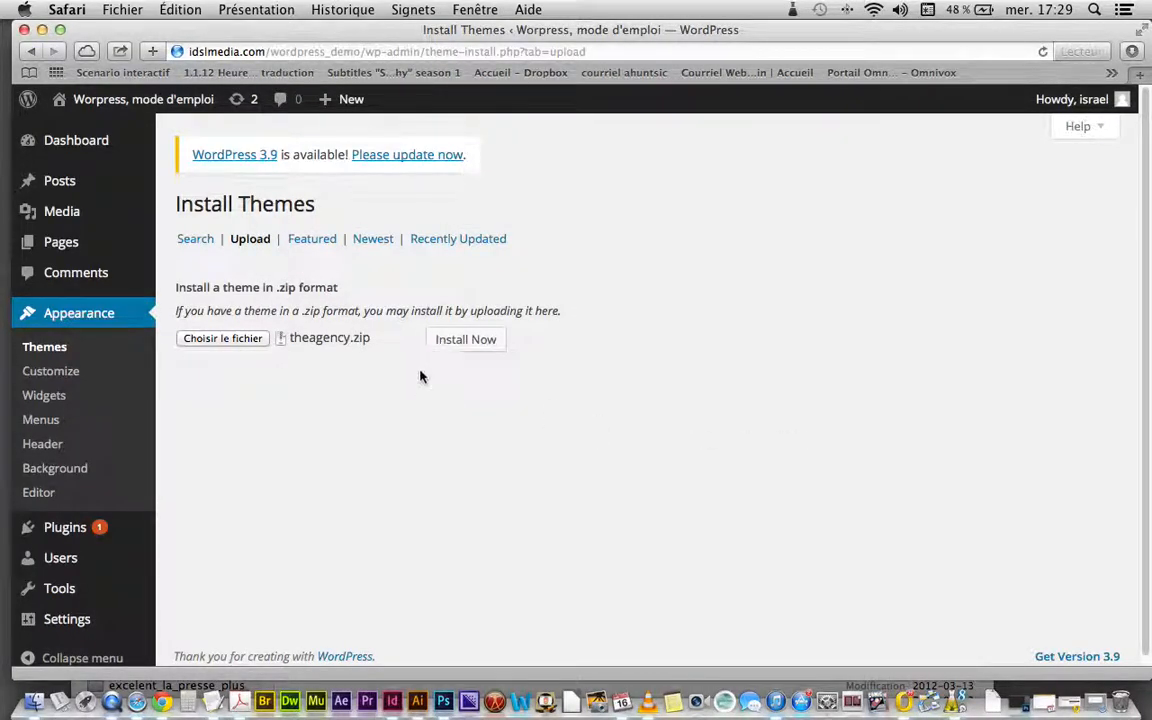
click(439, 347)
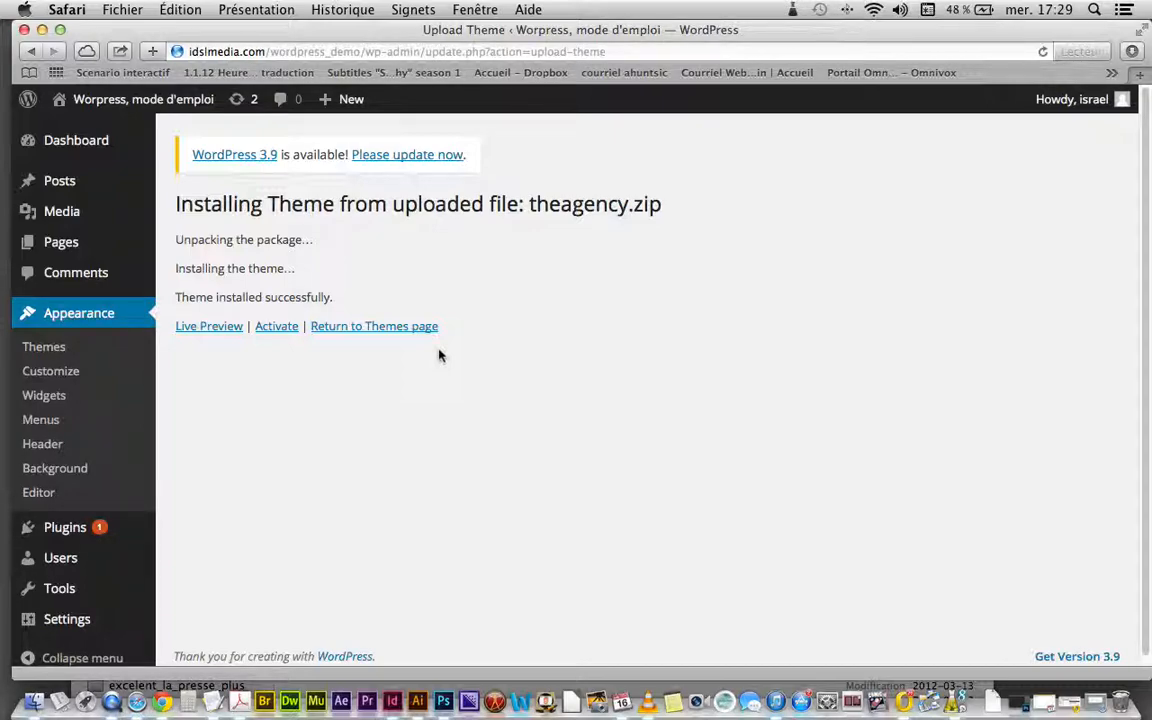
click(277, 327)
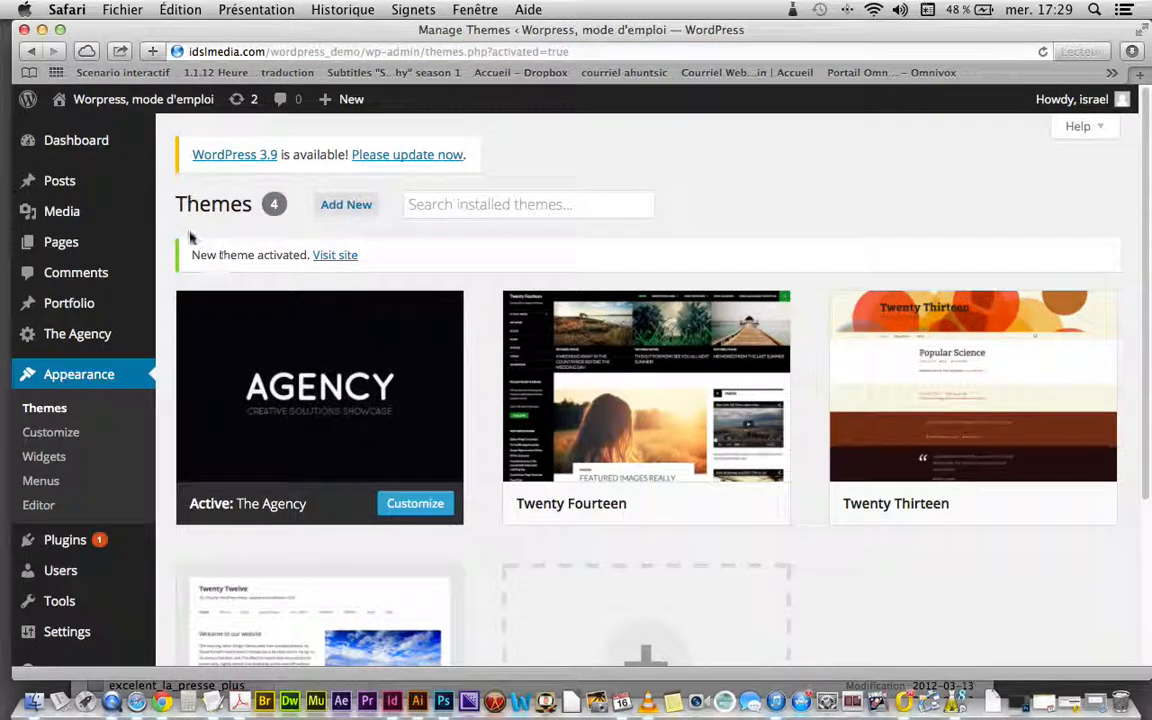
- View the site's front page and try its All Works link
mouse_move(100, 99)
click(82, 133)
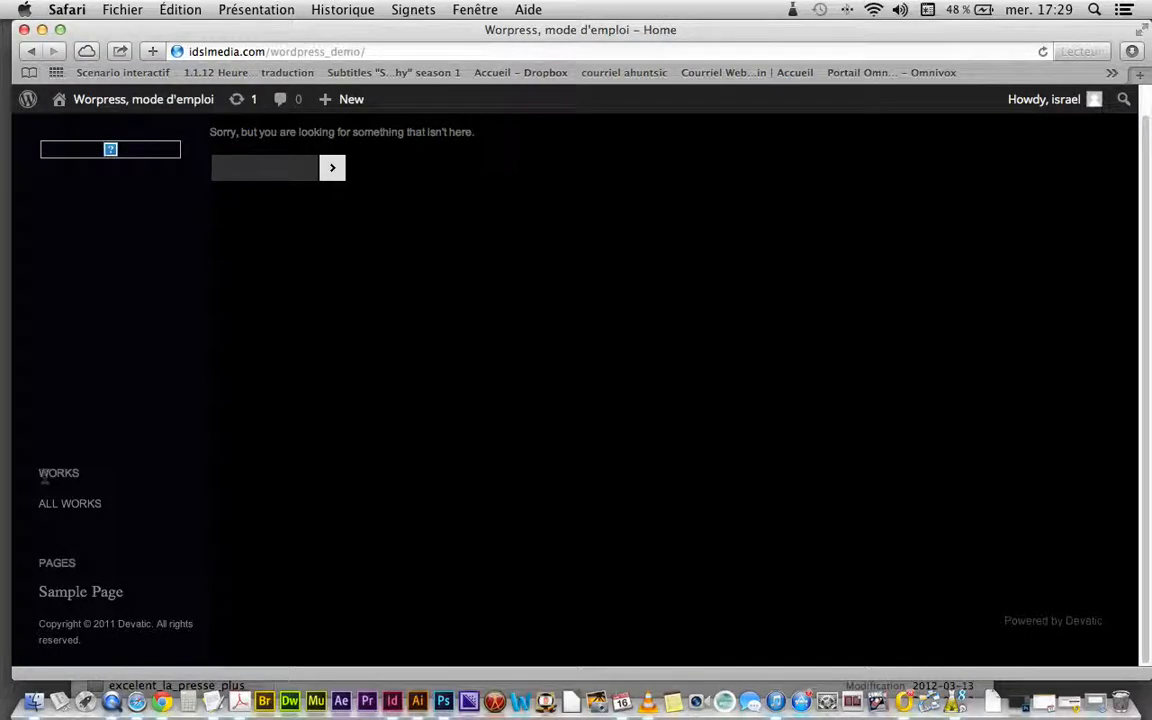
click(60, 508)
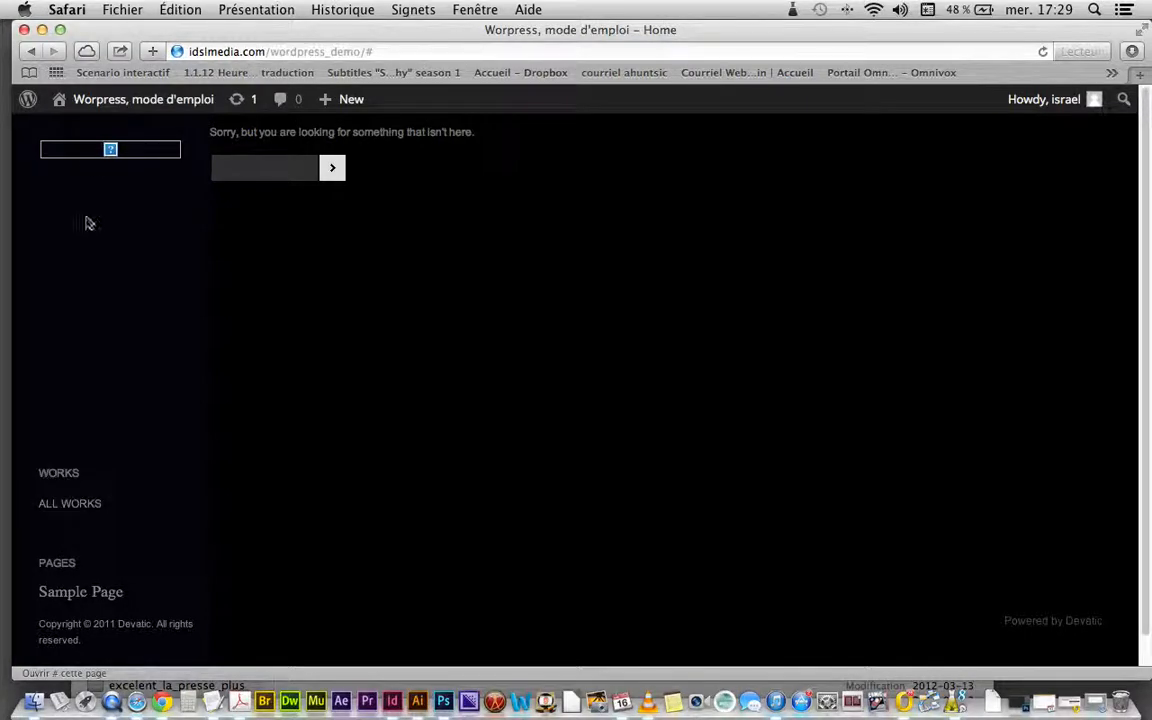
- Return to the dashboard and display the list of all pages
click(65, 100)
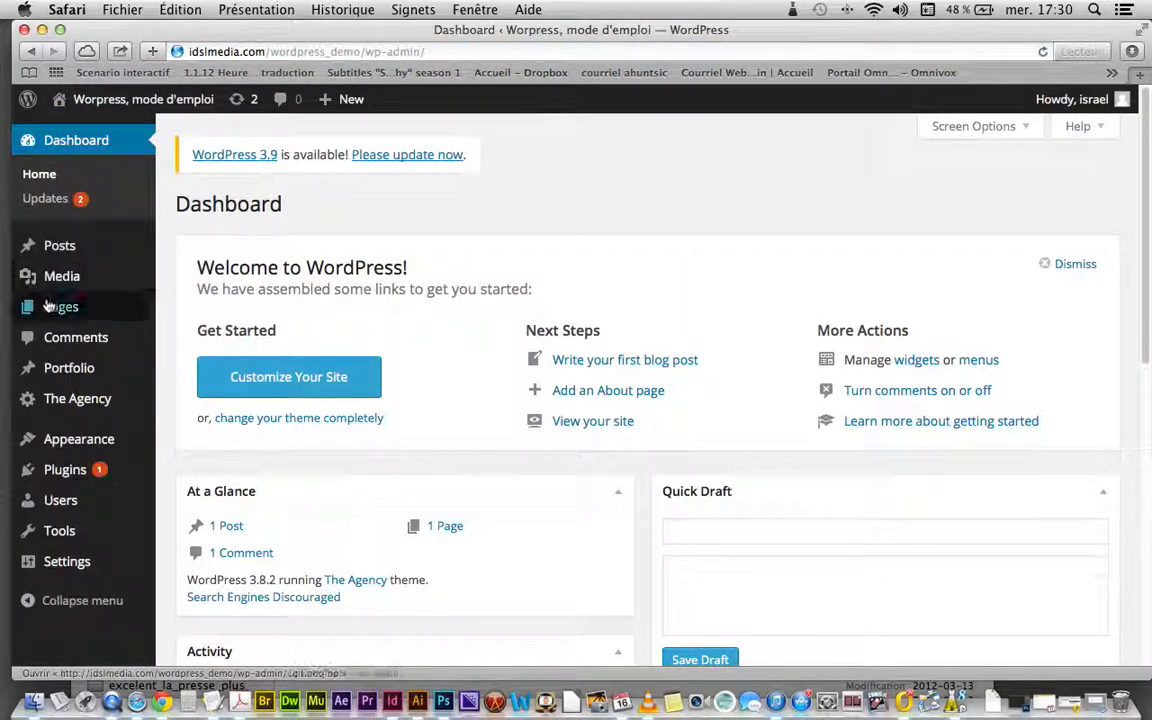
mouse_move(46, 306)
click(199, 311)
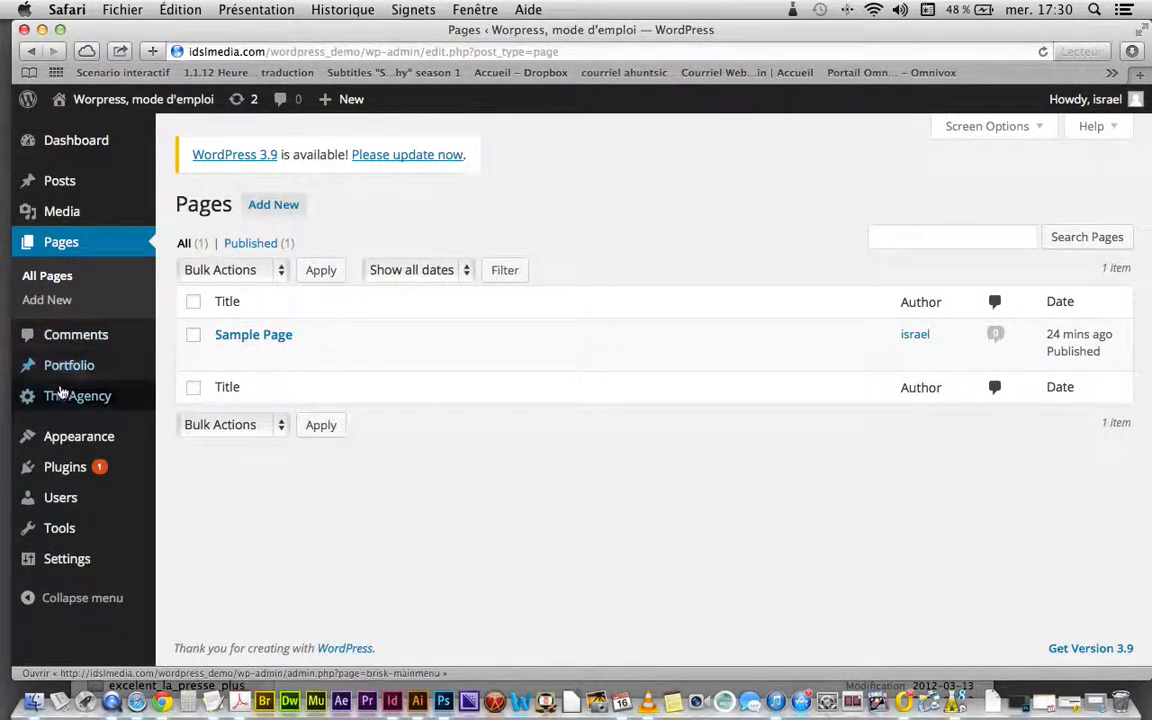
- Review The Agency theme's General, Footer and Blog settings
mouse_move(63, 398)
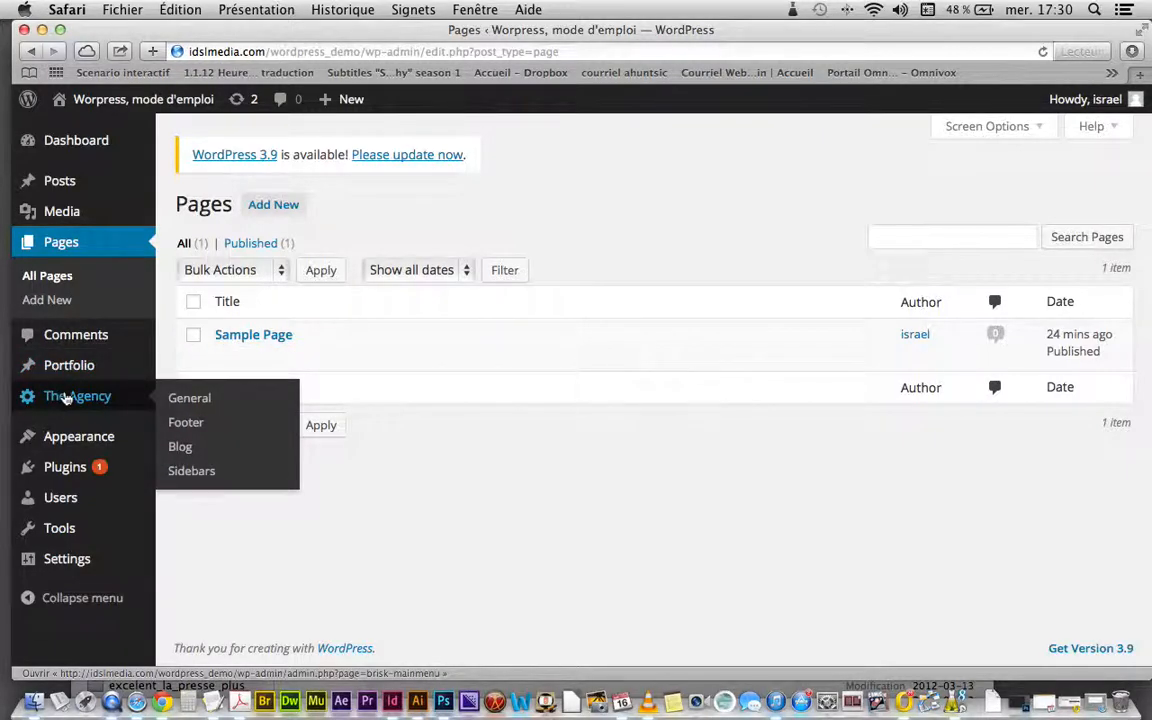
click(199, 401)
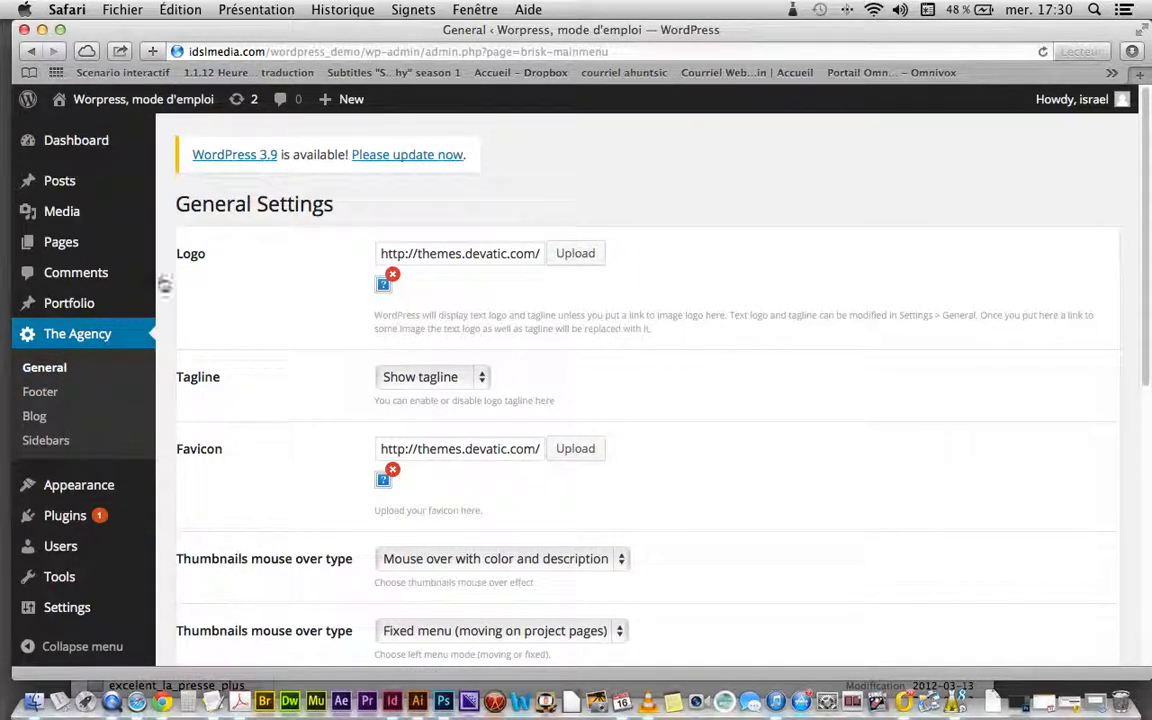
click(58, 396)
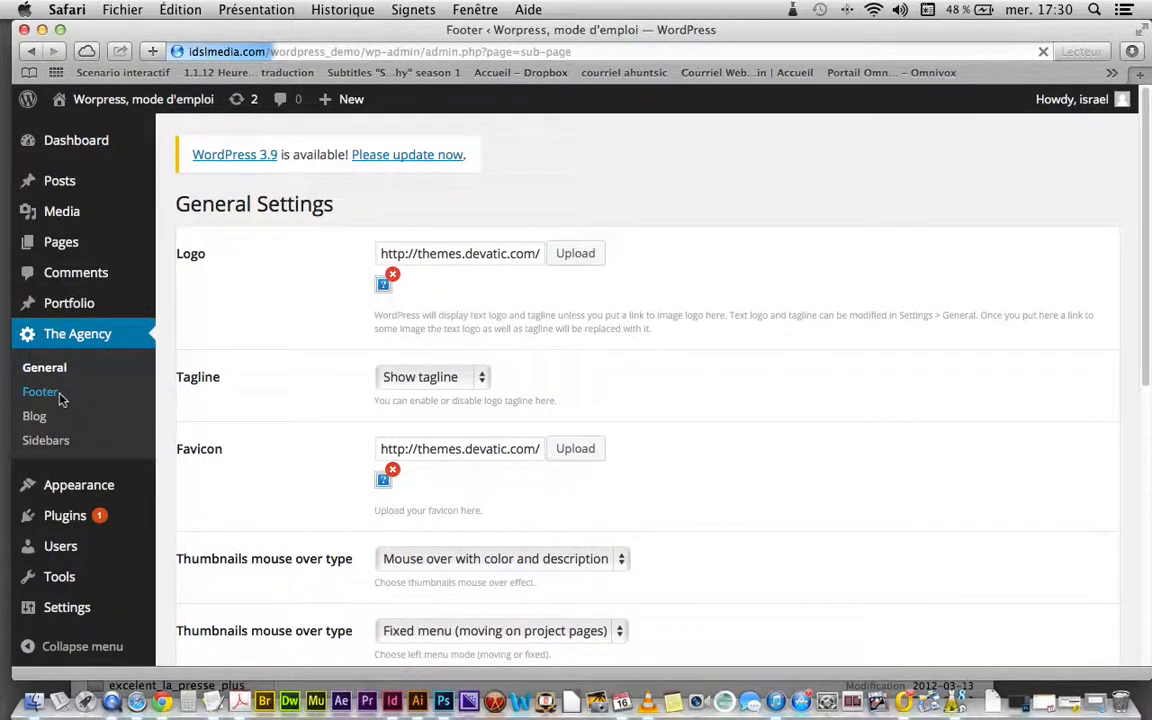
click(38, 418)
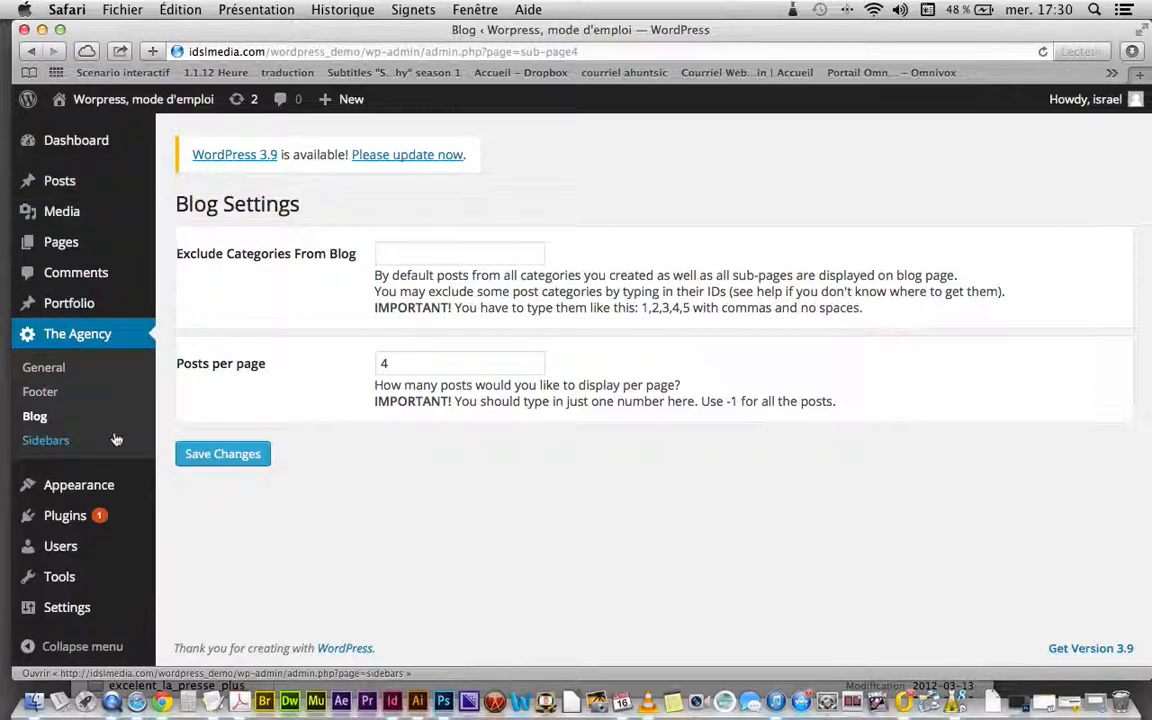
- Check the list of portfolio items and the list of all posts
click(88, 301)
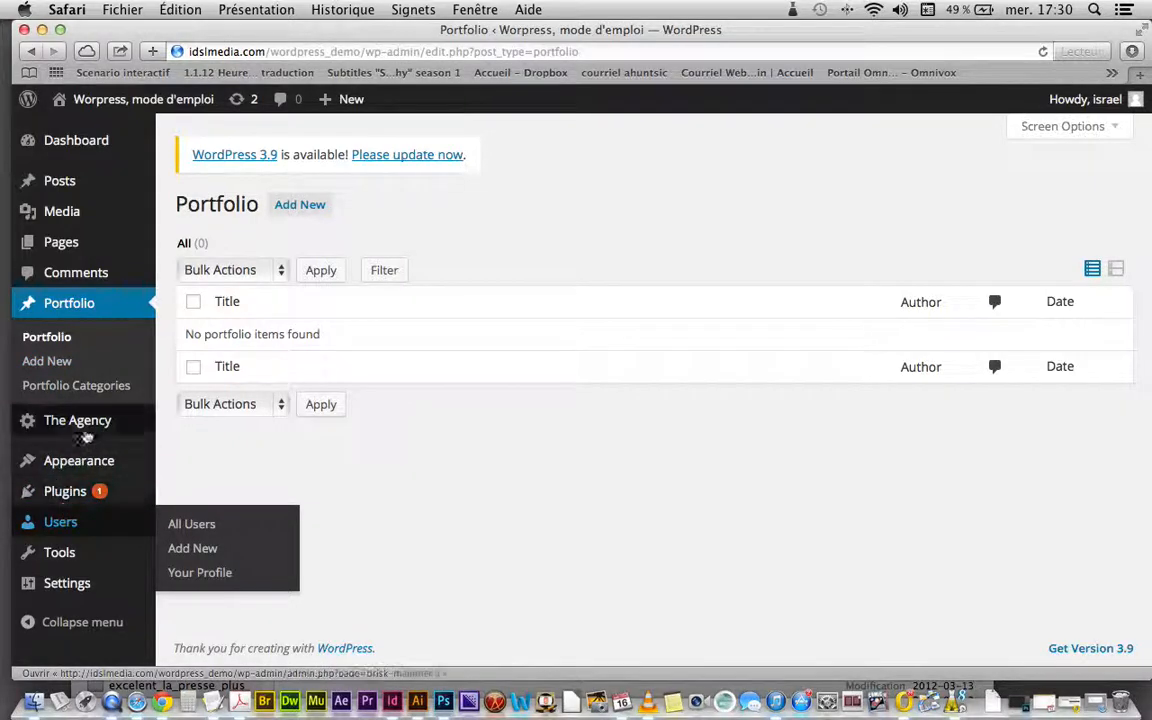
mouse_move(89, 422)
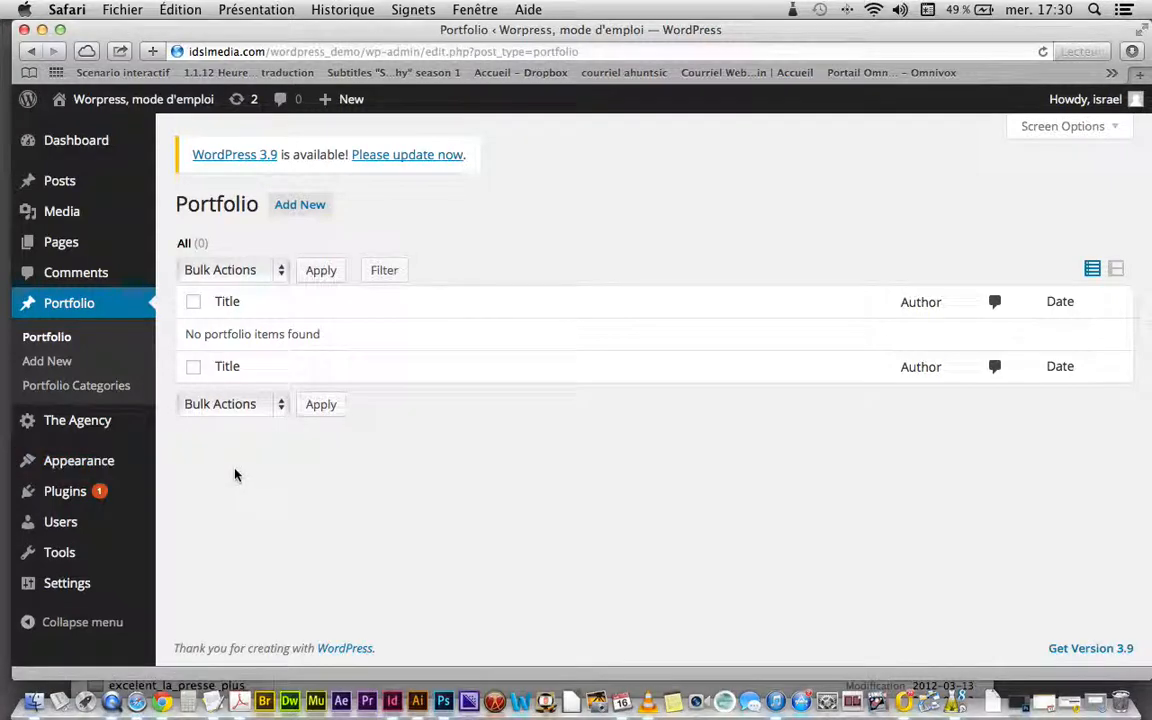
mouse_move(62, 183)
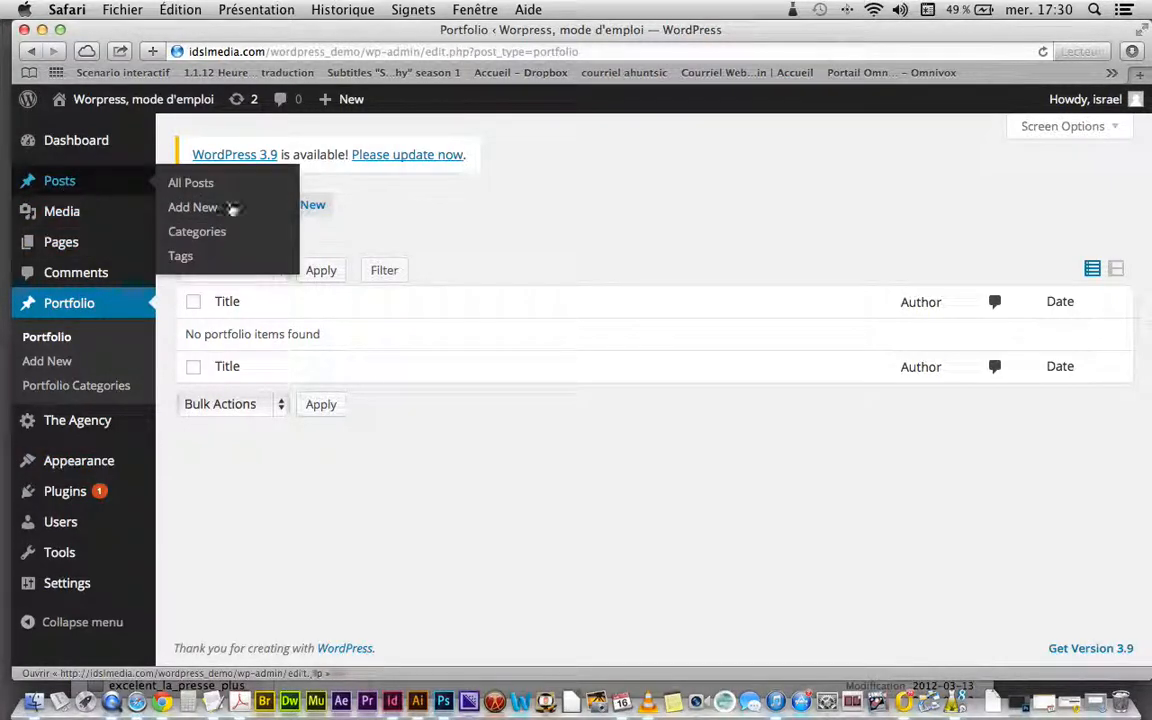
click(205, 188)
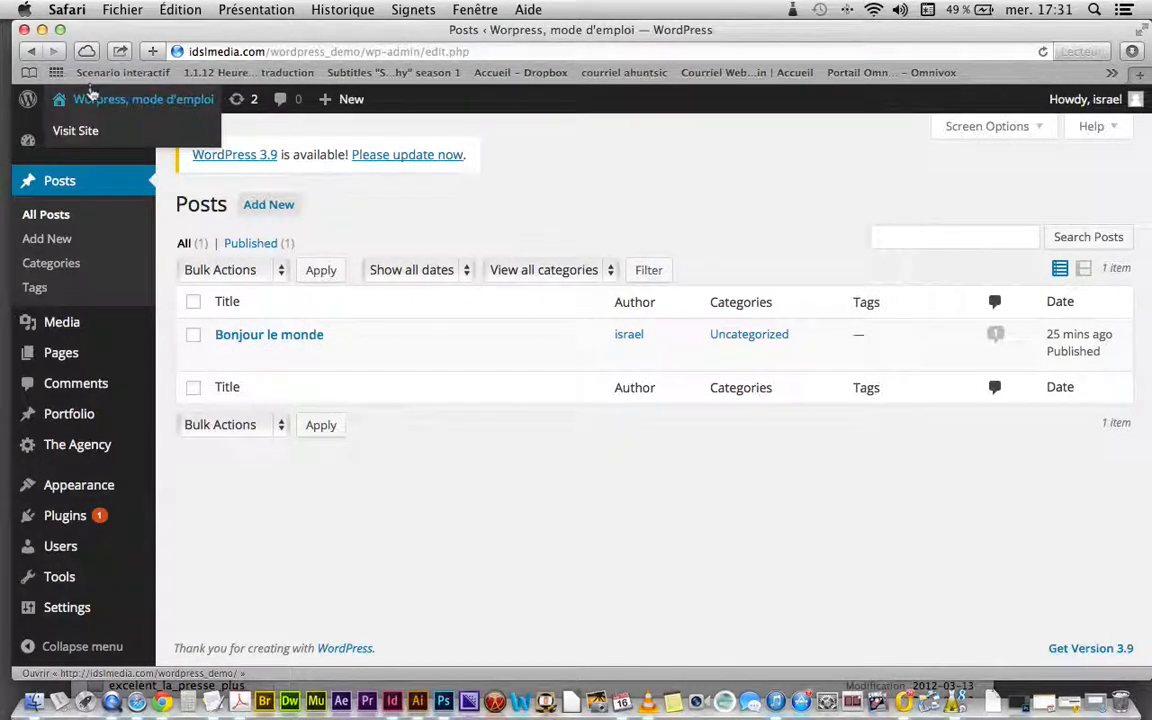
- View the site's front page again and submit an empty search on it
click(90, 101)
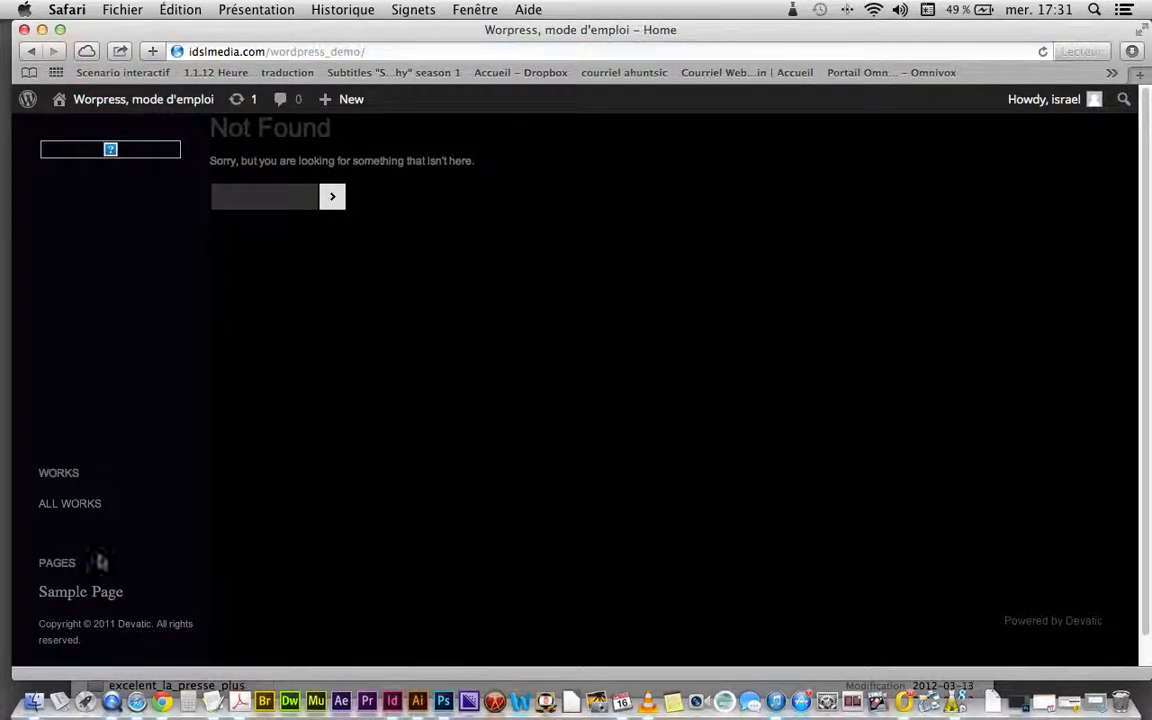
click(341, 196)
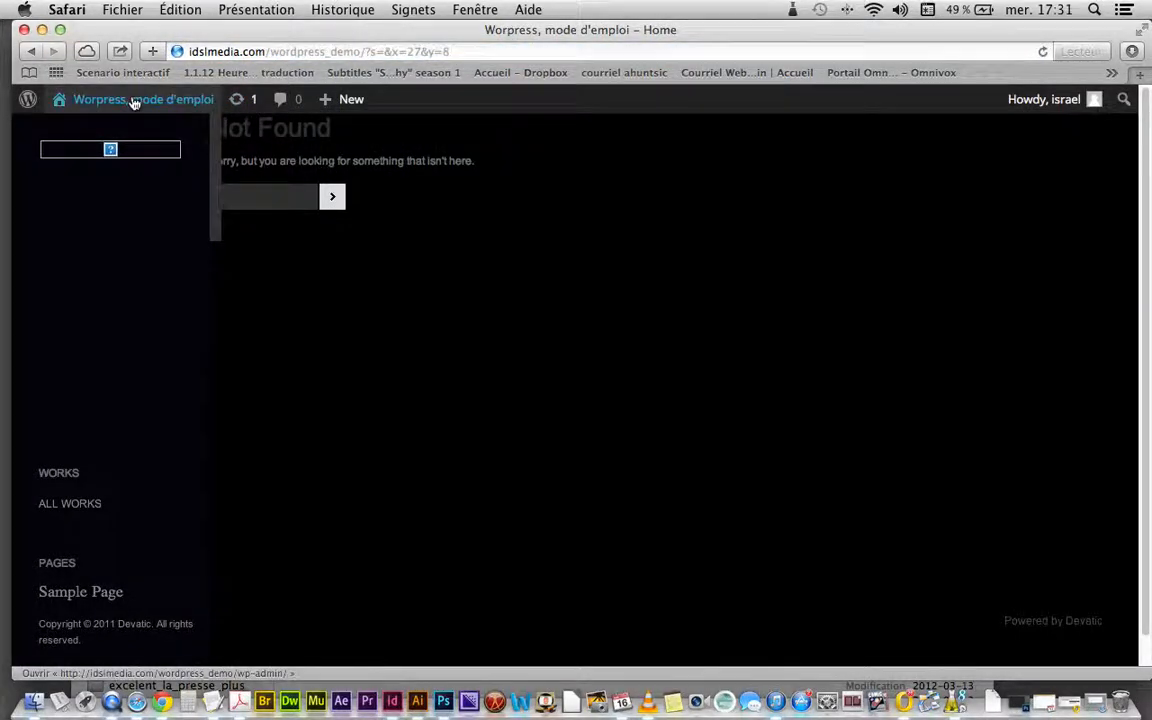
- Go back to theme management and find new themes to install without selecting any feature filters
click(133, 100)
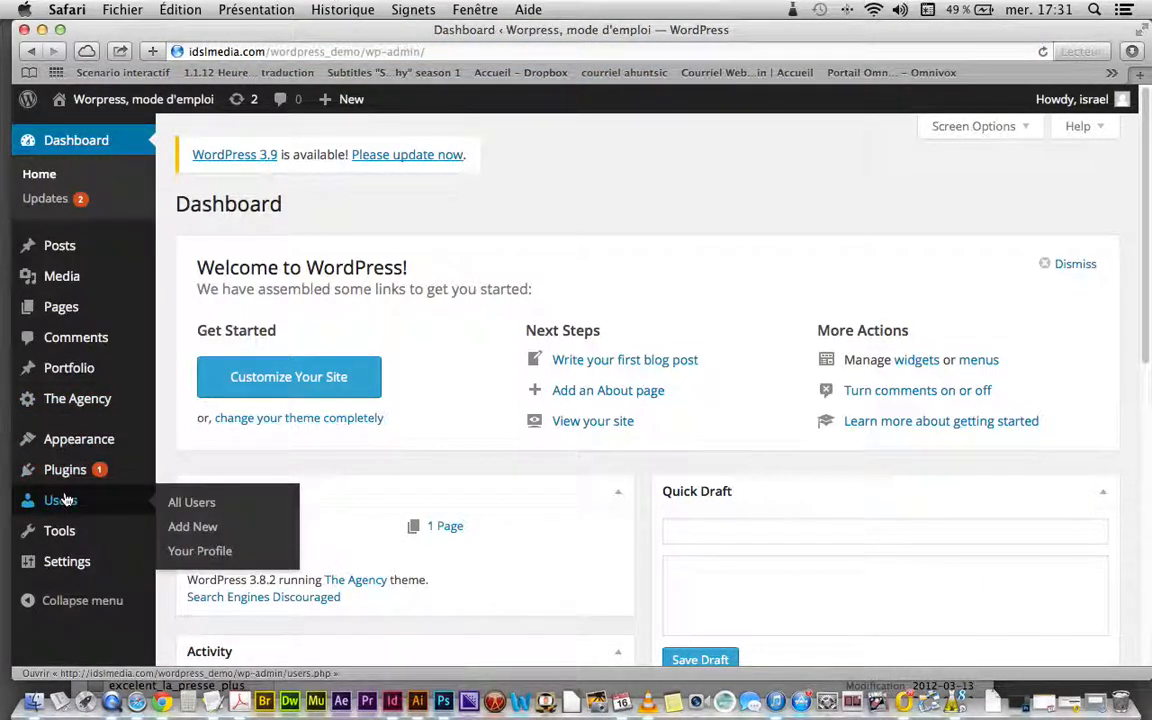
mouse_move(80, 440)
click(220, 446)
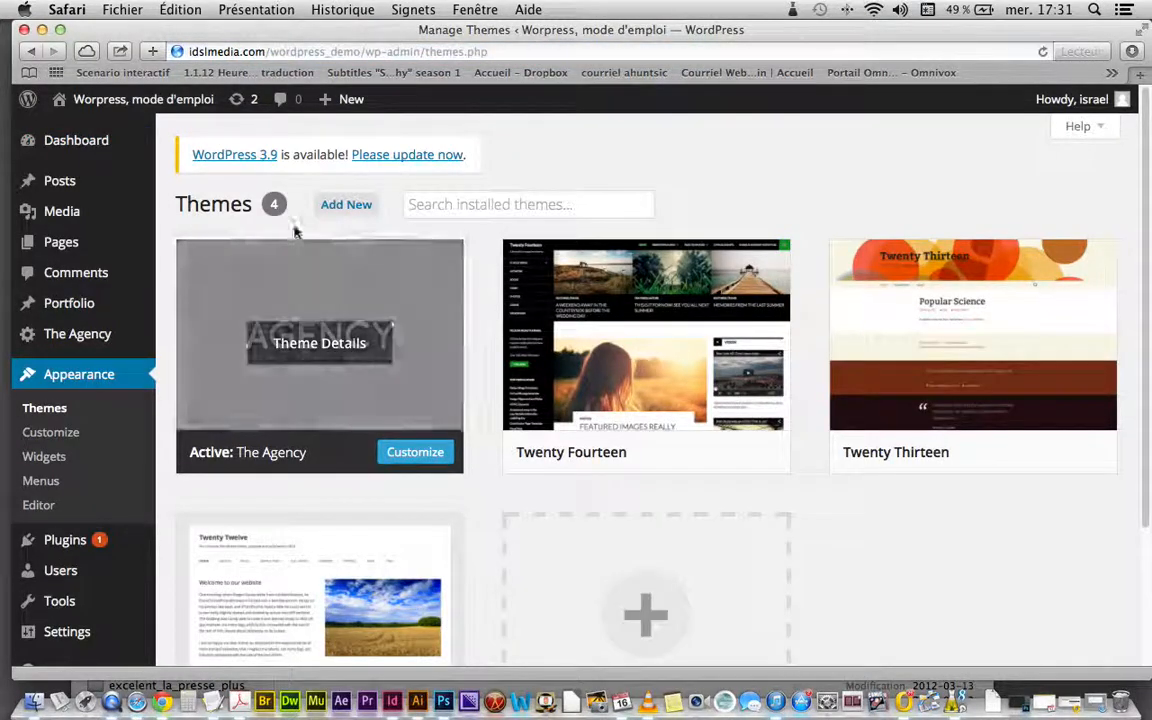
click(340, 207)
click(339, 206)
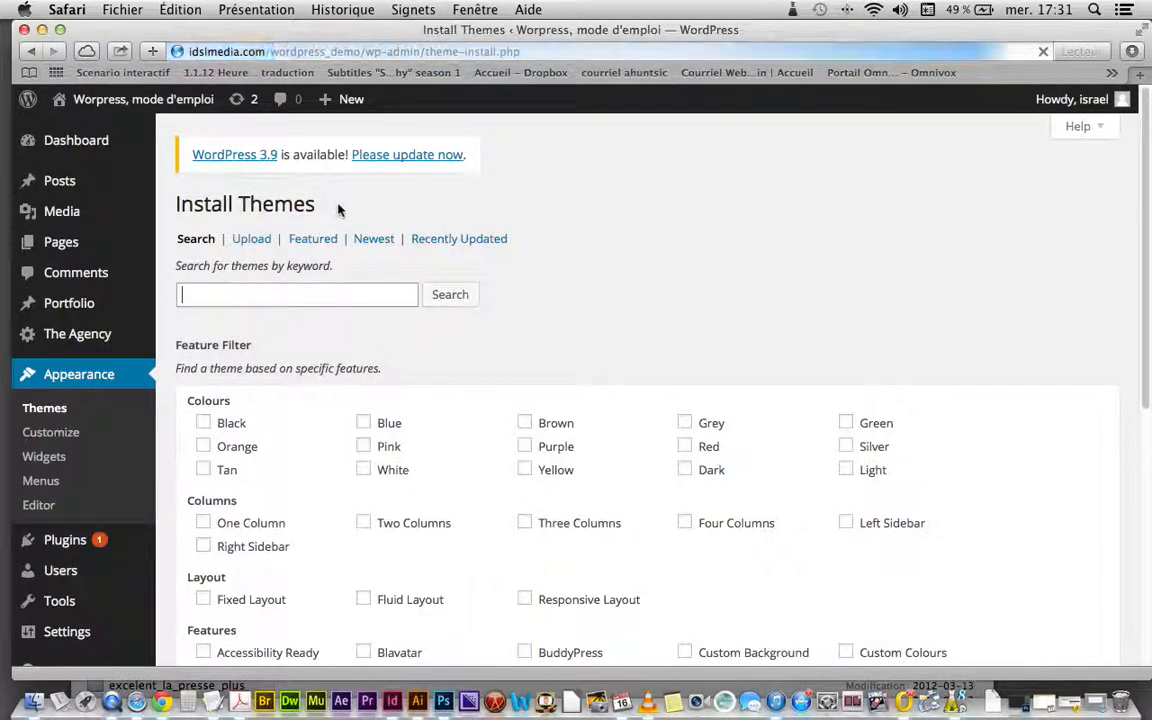
scroll(405, 470, down, 5)
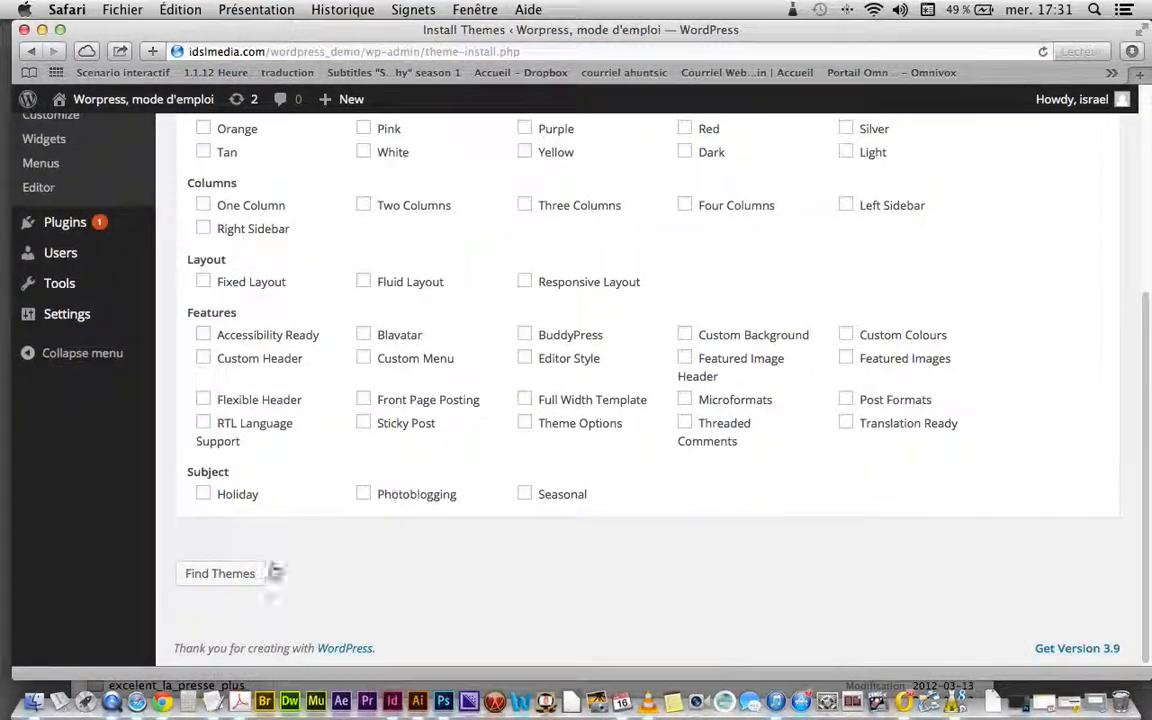
click(217, 574)
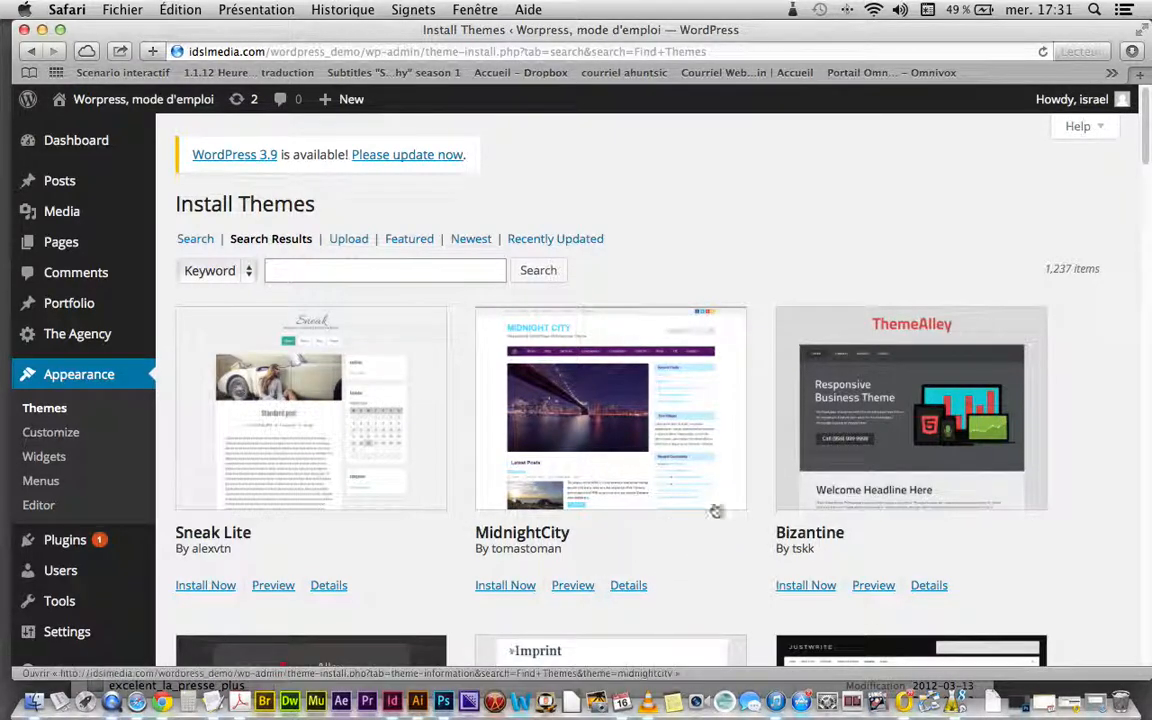
- Install the Bizantine theme from the search results and activate it
scroll(725, 504, down, 3)
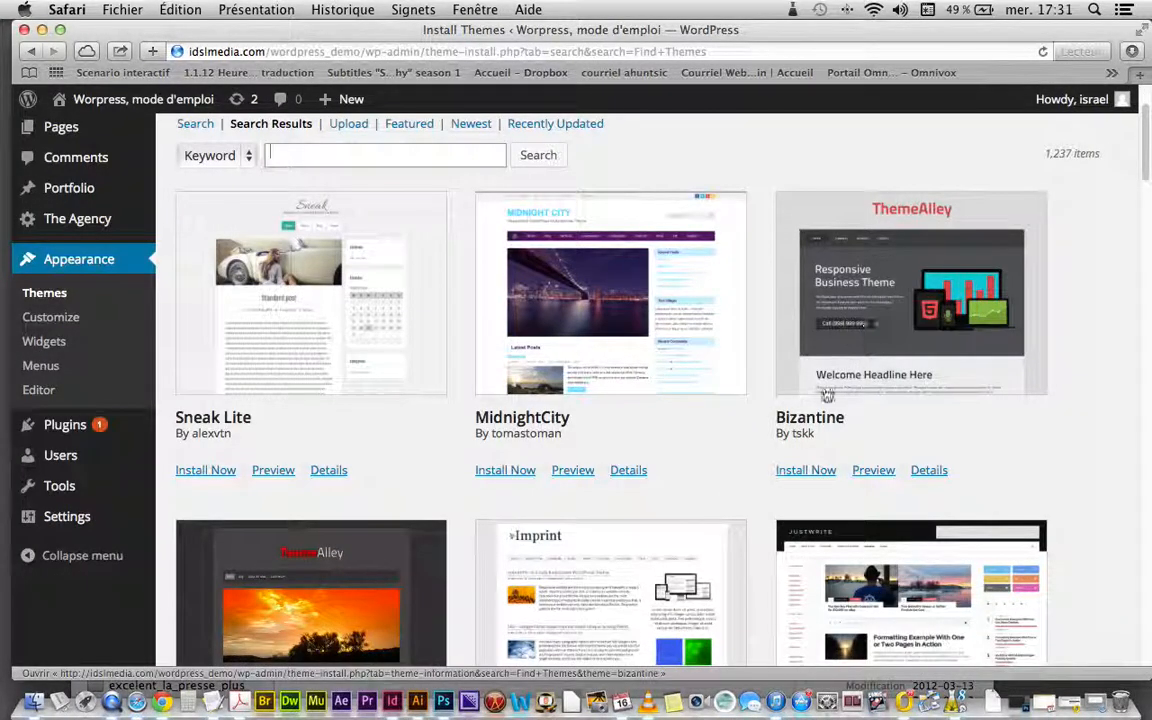
click(799, 472)
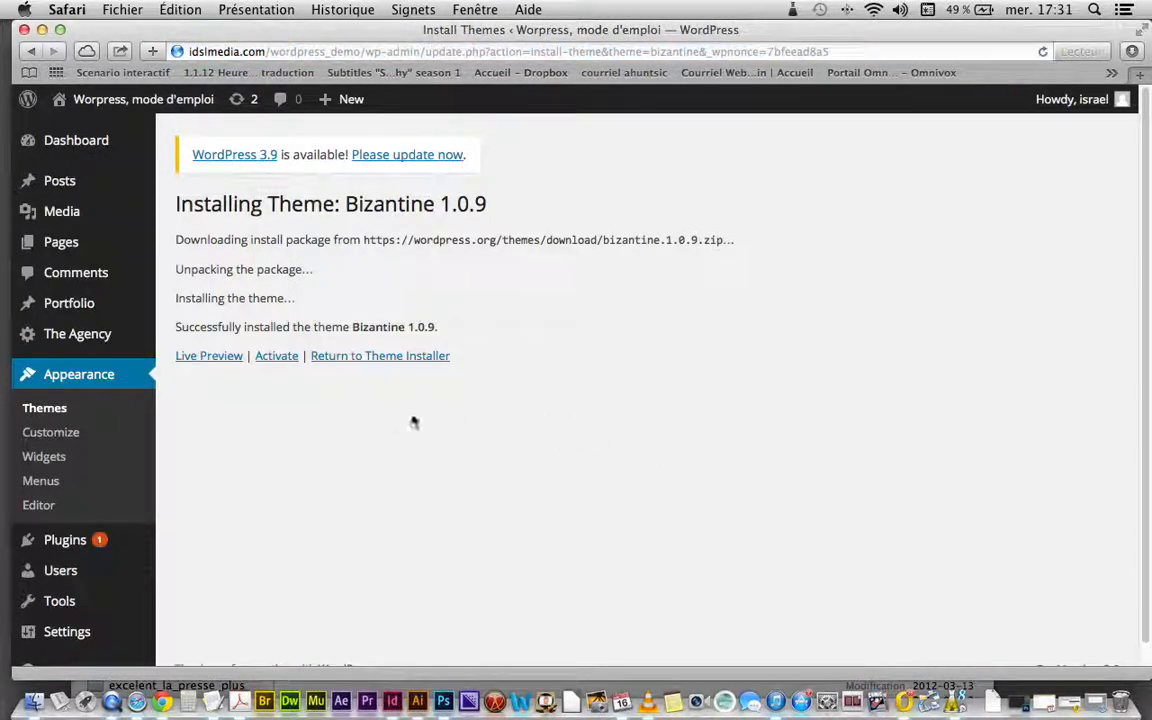
click(287, 362)
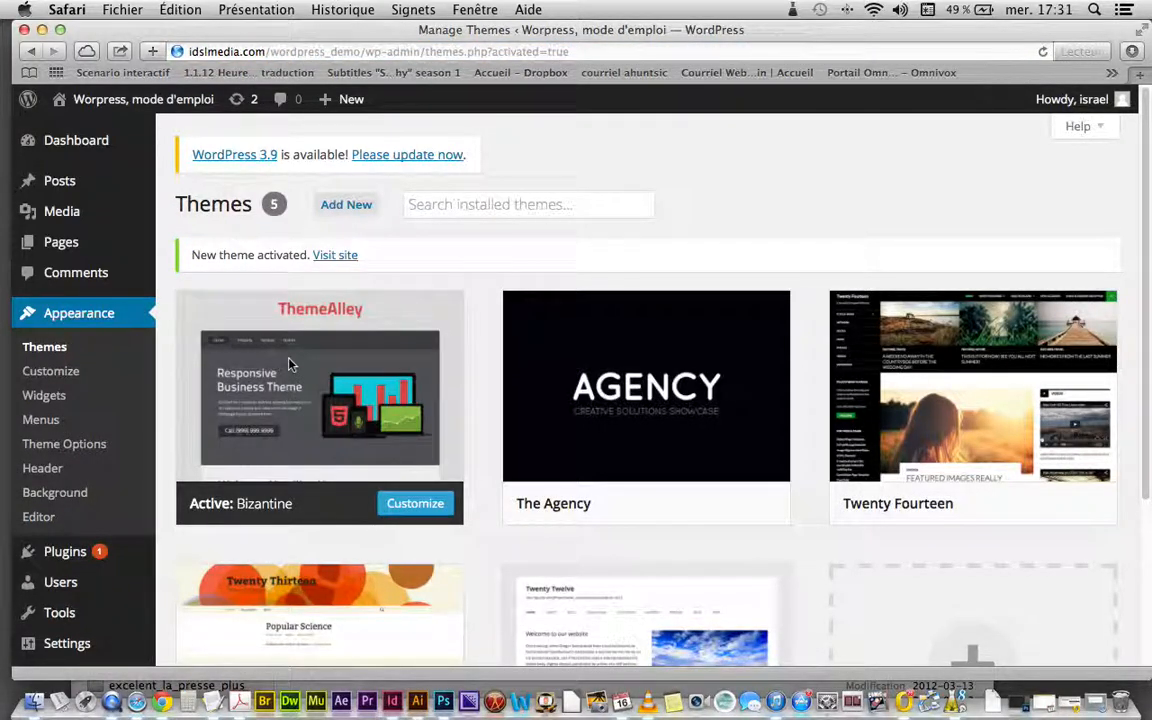
- View the site's front page with the Bizantine theme and look through its header and banner
mouse_move(298, 375)
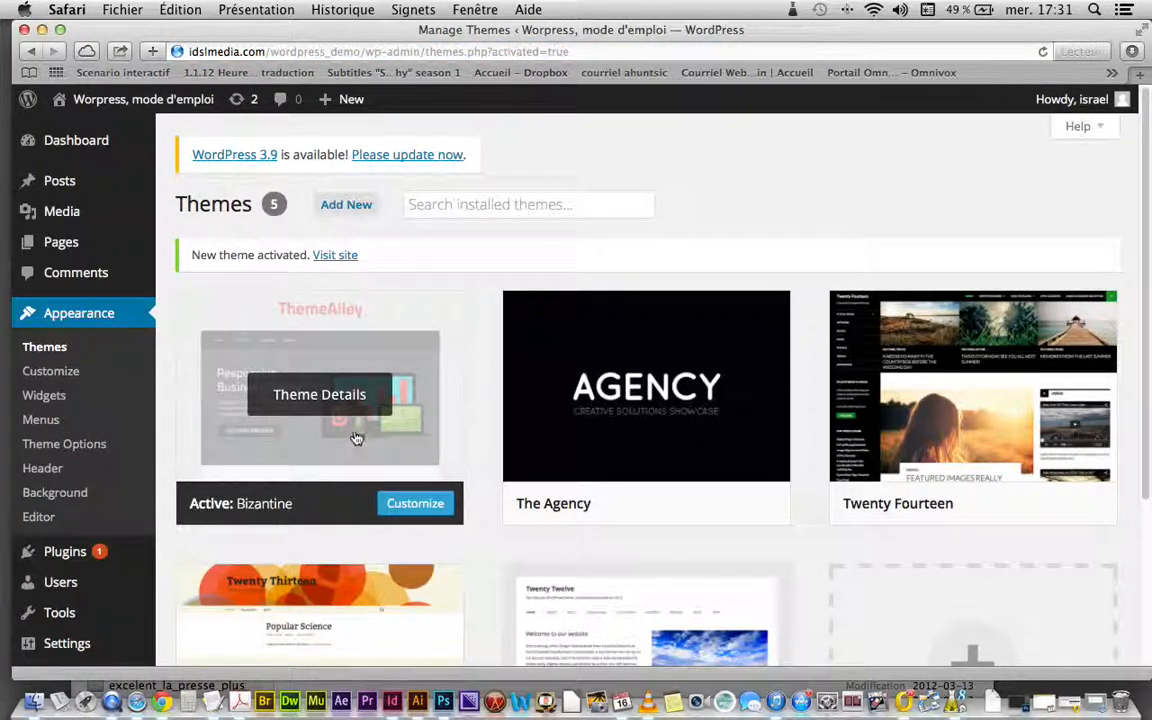
click(70, 104)
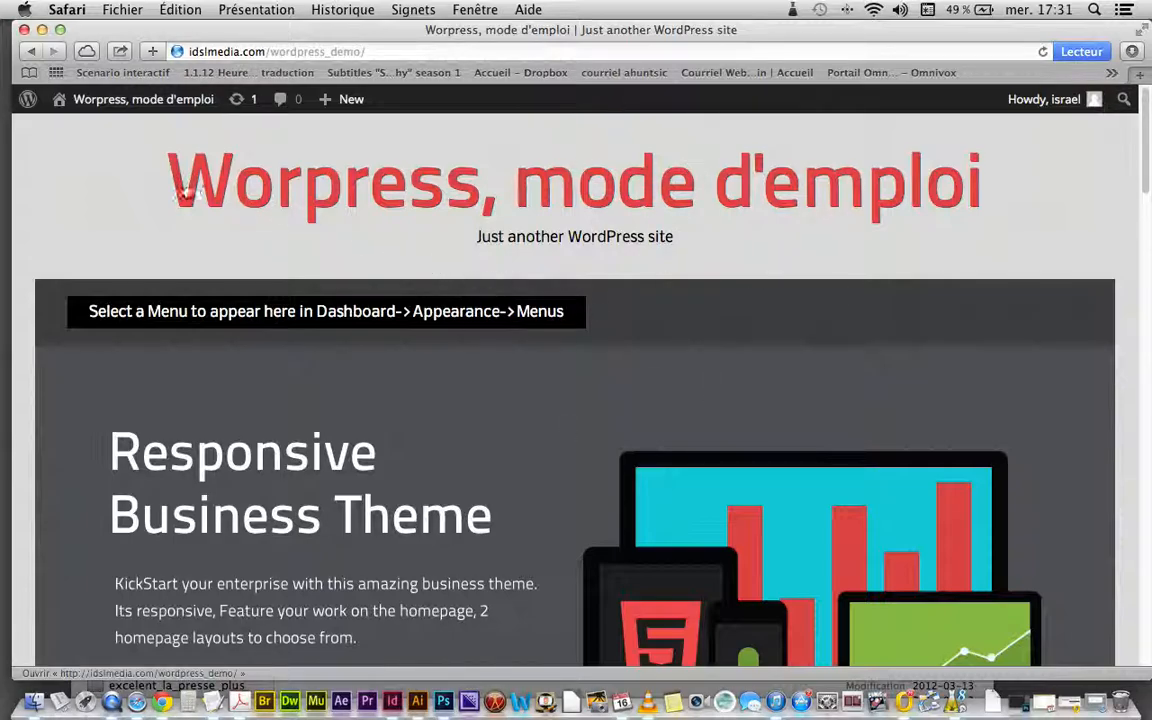
scroll(640, 375, down, 4)
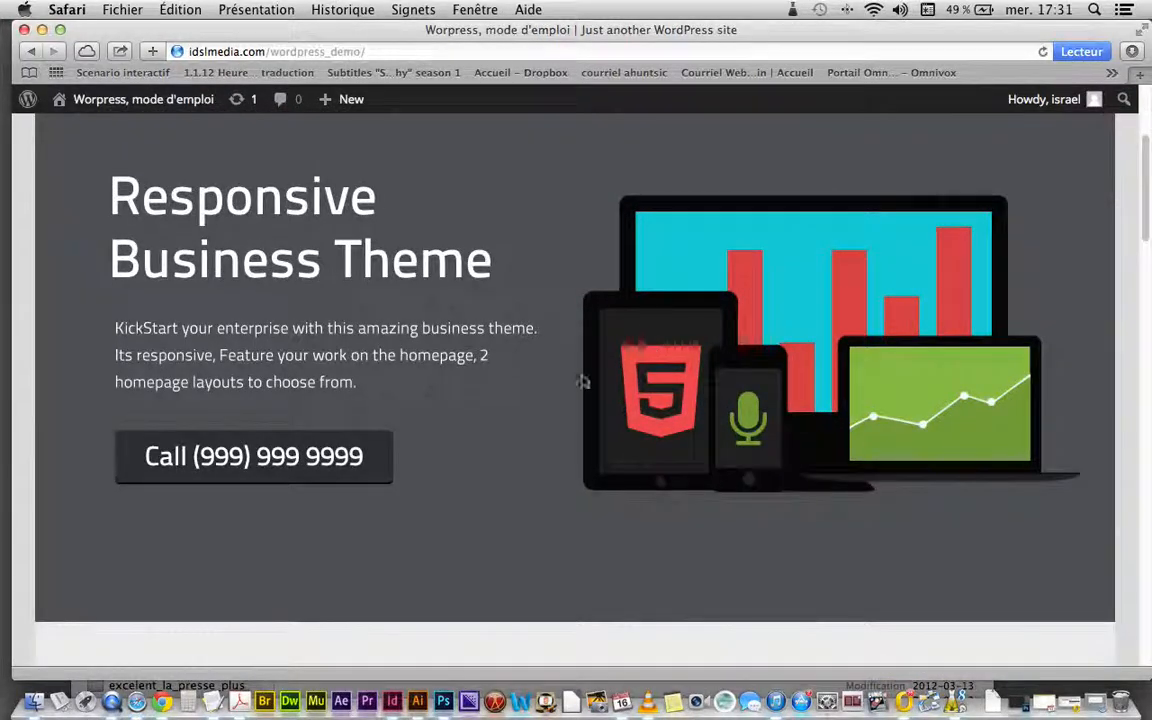
- Examine the rest of the Bizantine front page, including the welcome text, the post and the sidebar, and return to the header
scroll(406, 393, down, 10)
scroll(409, 396, up, 3)
scroll(409, 396, down, 2)
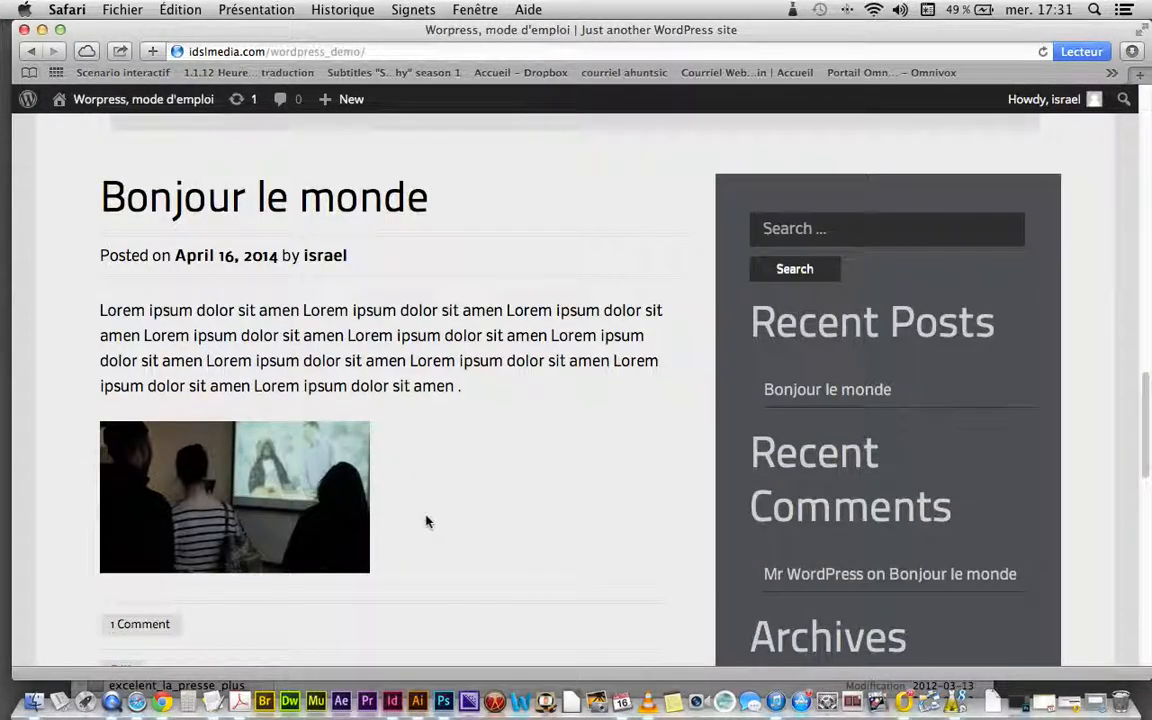
scroll(424, 468, up, 12)
scroll(424, 468, up, 4)
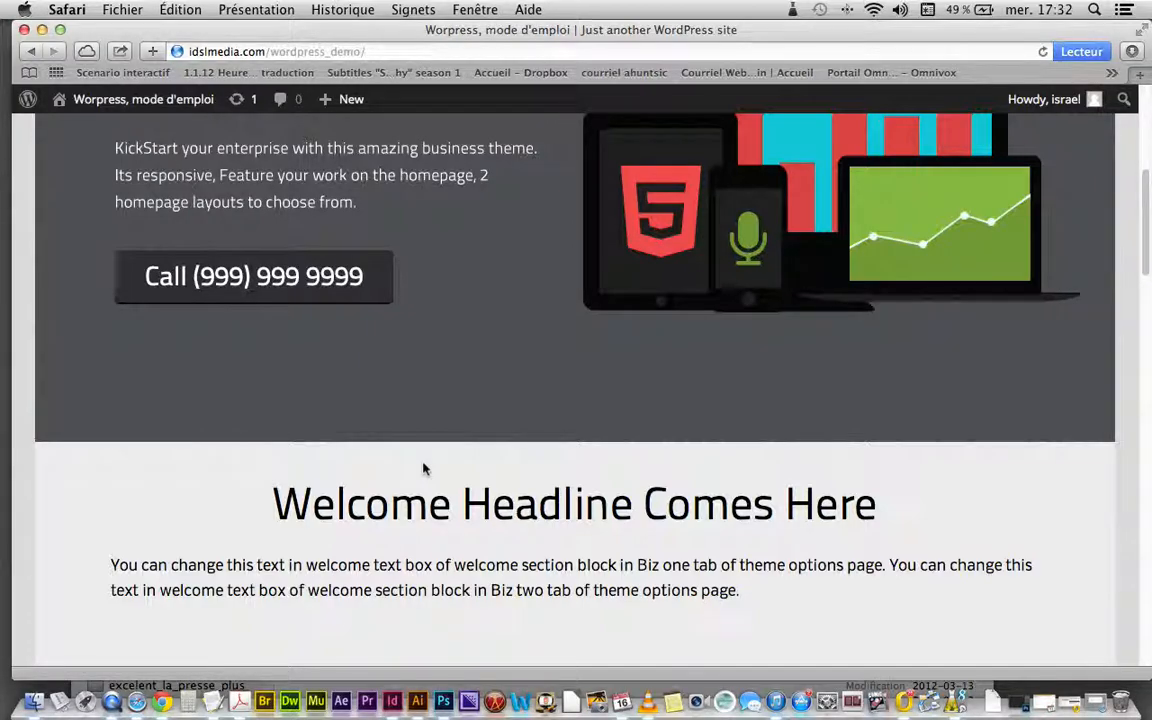
scroll(423, 468, up, 5)
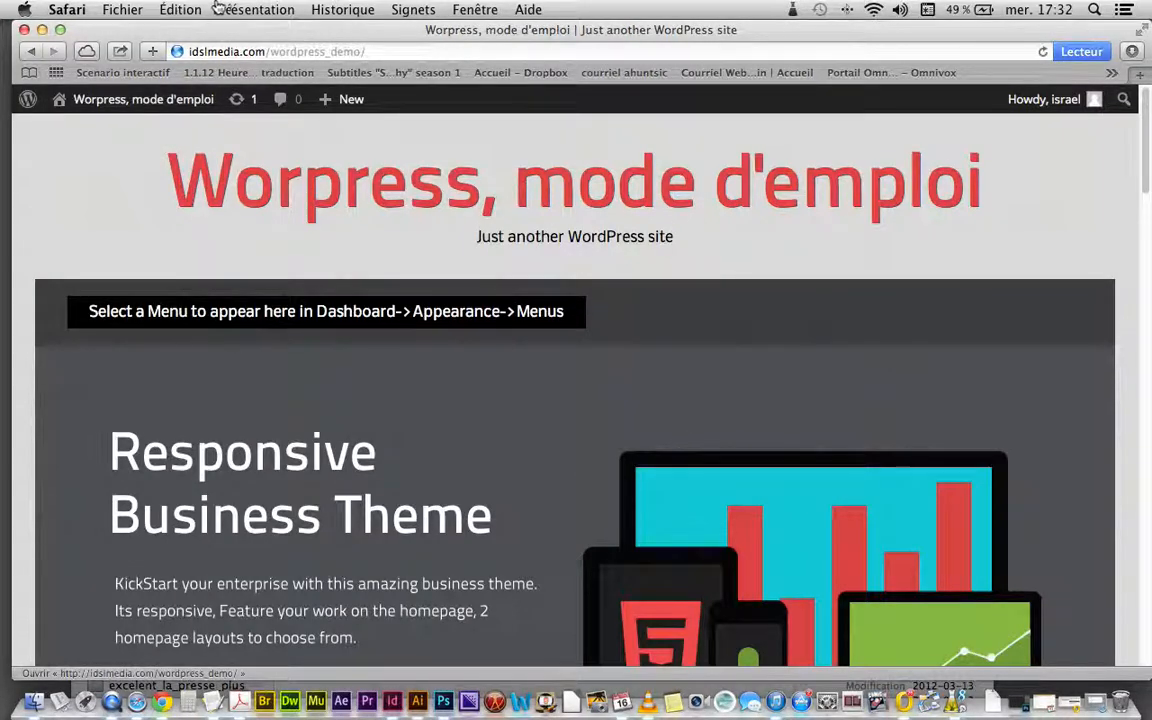
- Return from the front page to the WordPress dashboard and open the management page of the installed themes
click(76, 103)
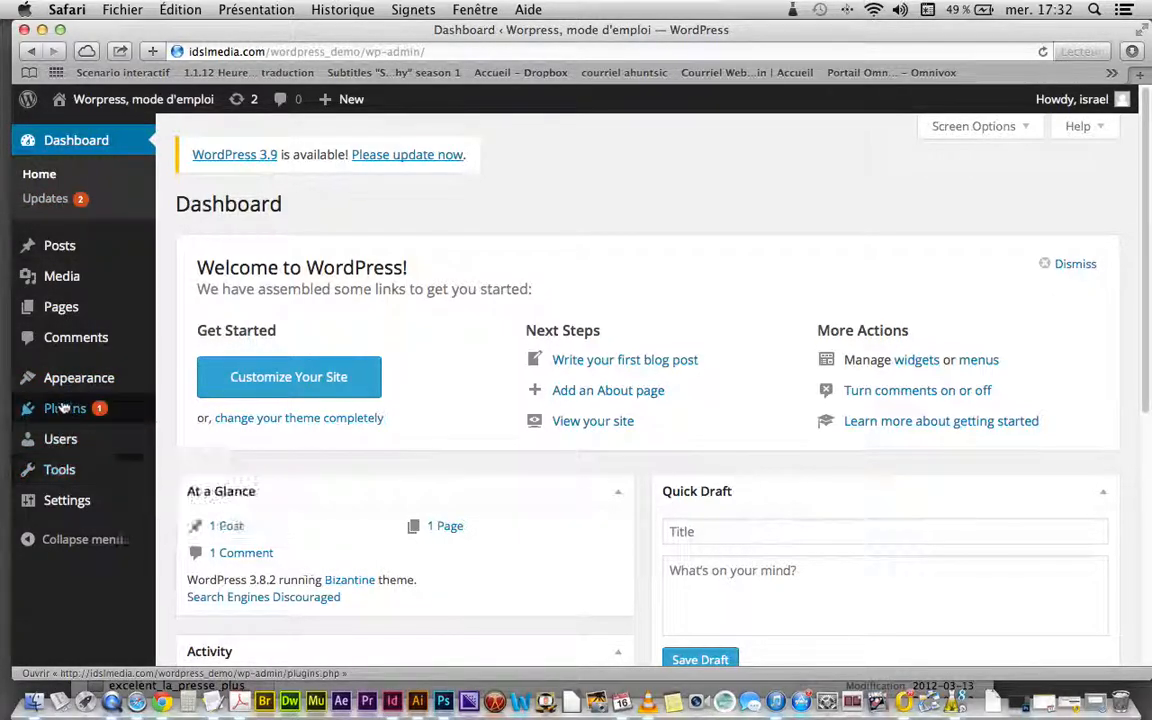
mouse_move(28, 385)
click(211, 382)
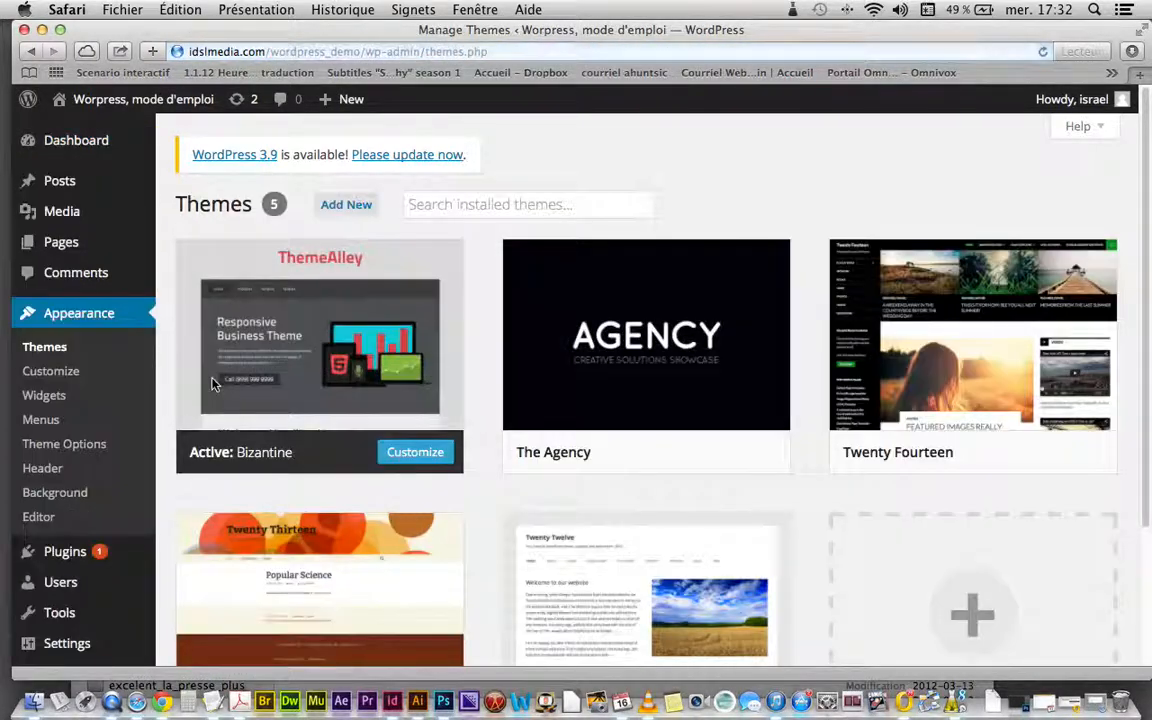
mouse_move(617, 406)
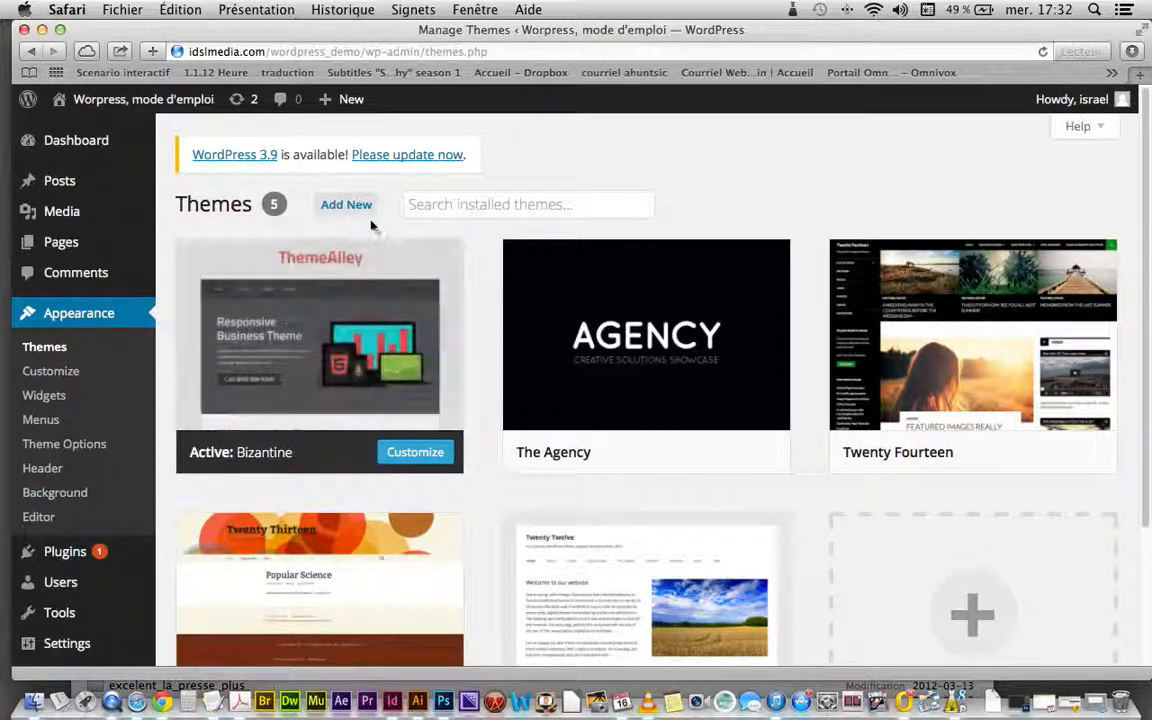
- Find new themes to install with no keyword or feature filter set, and browse through the results
click(346, 205)
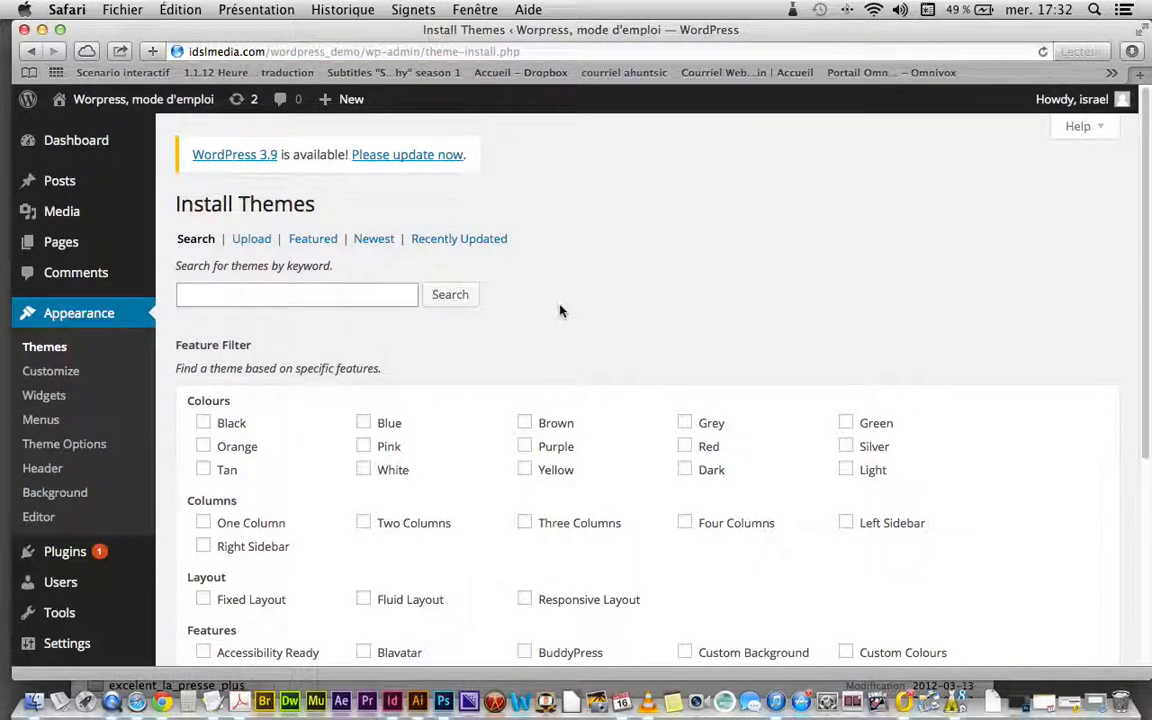
scroll(561, 288, down, 2)
scroll(564, 290, down, 5)
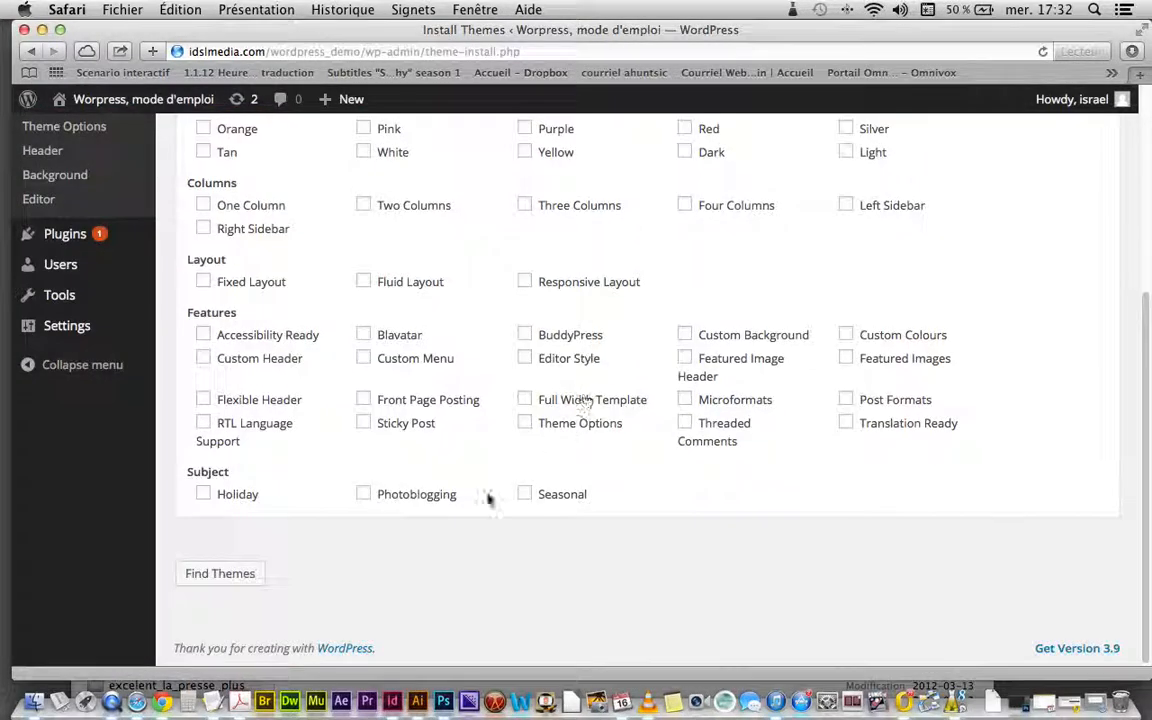
click(222, 574)
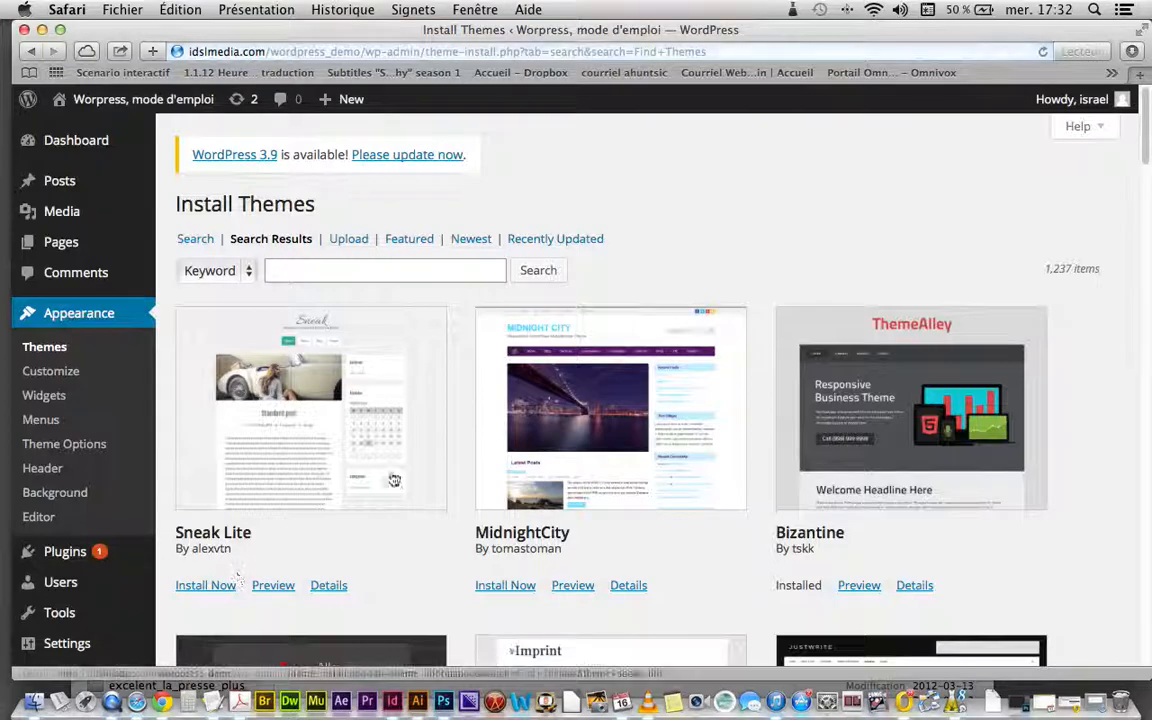
scroll(583, 518, down, 10)
scroll(588, 525, down, 12)
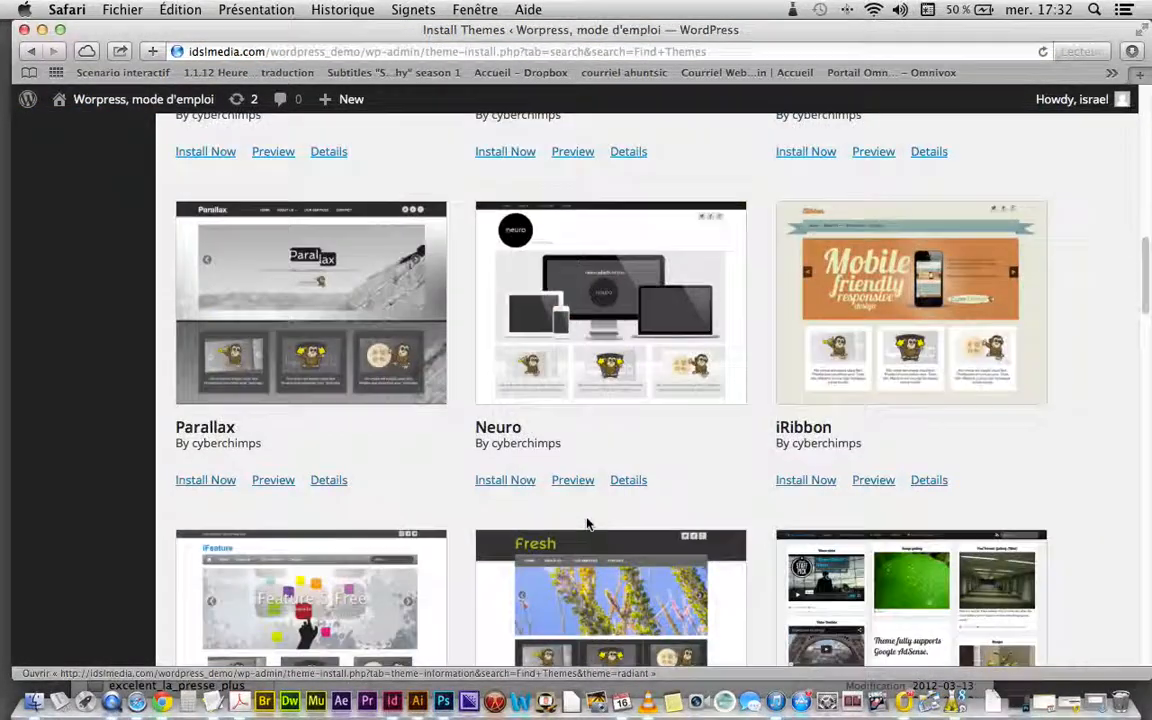